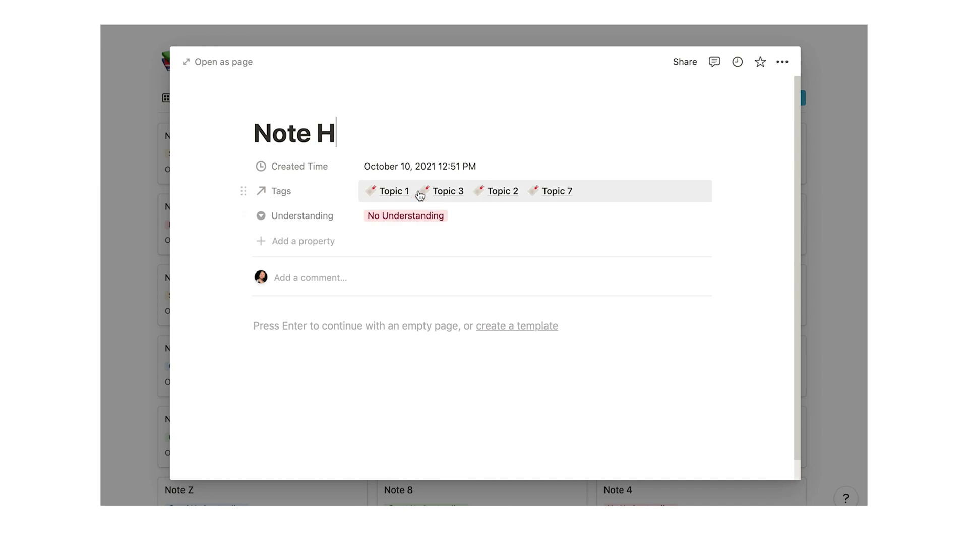
Look over the finished example: the Topic 1 tag page, the Tag Wall gallery and the notebook's Understanding view
{"action": "left_click", "coordinate": [389, 234]}
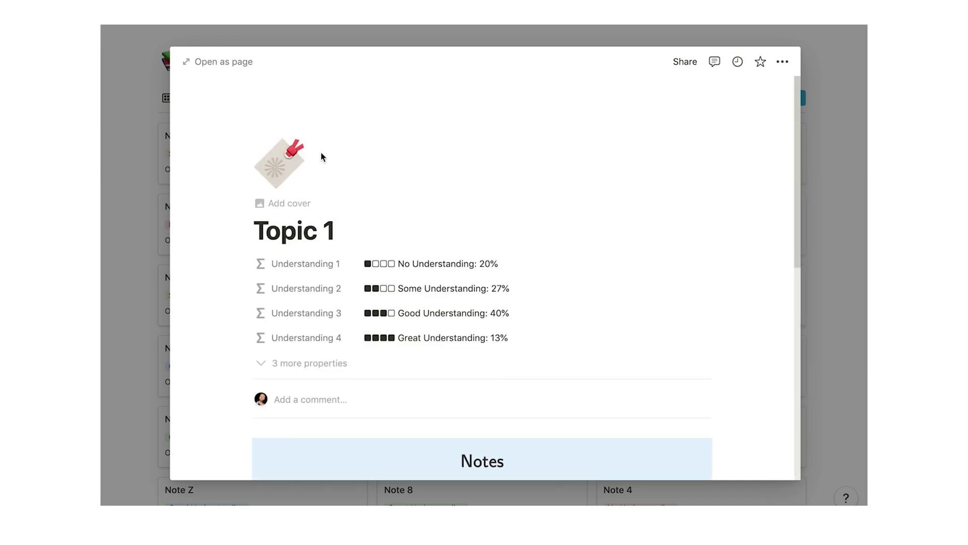
{"action": "left_click", "coordinate": [233, 64]}
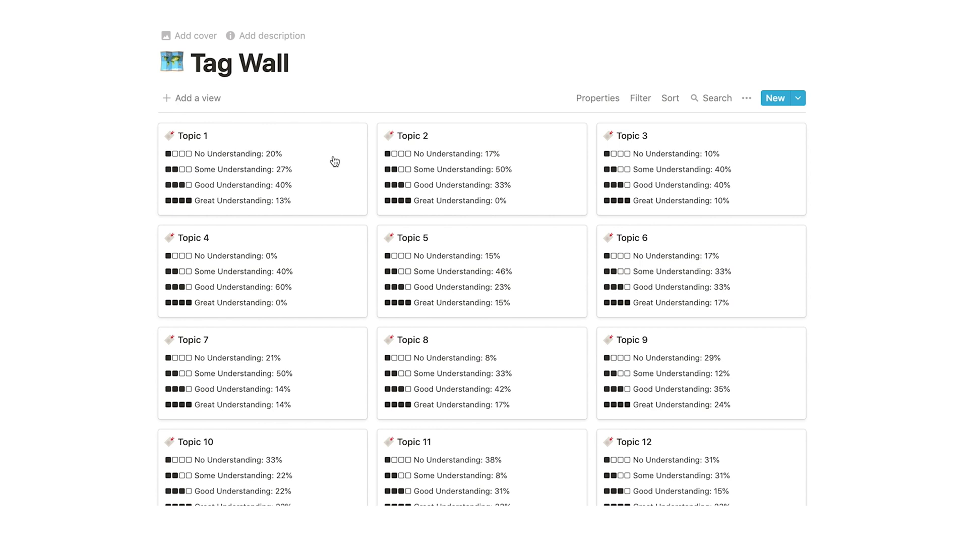
{"action": "scroll", "coordinate": [393, 262], "scroll_direction": "down", "scroll_amount": 1}
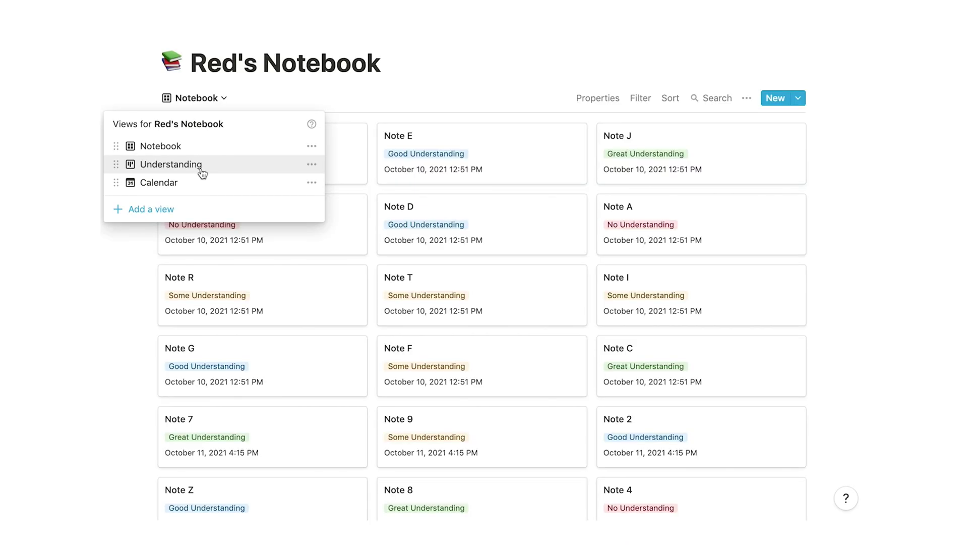
{"action": "left_click", "coordinate": [200, 169]}
{"action": "scroll", "coordinate": [291, 212], "scroll_direction": "right", "scroll_amount": 2}
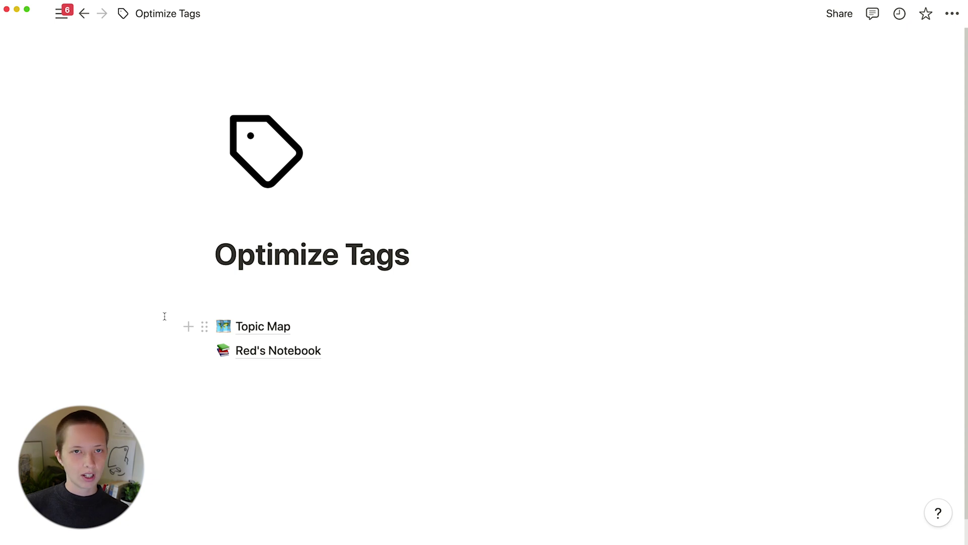
Look through the Topic Map and Red's Notebook databases, including the Understanding options available for Note E
{"action": "left_click", "coordinate": [250, 331]}
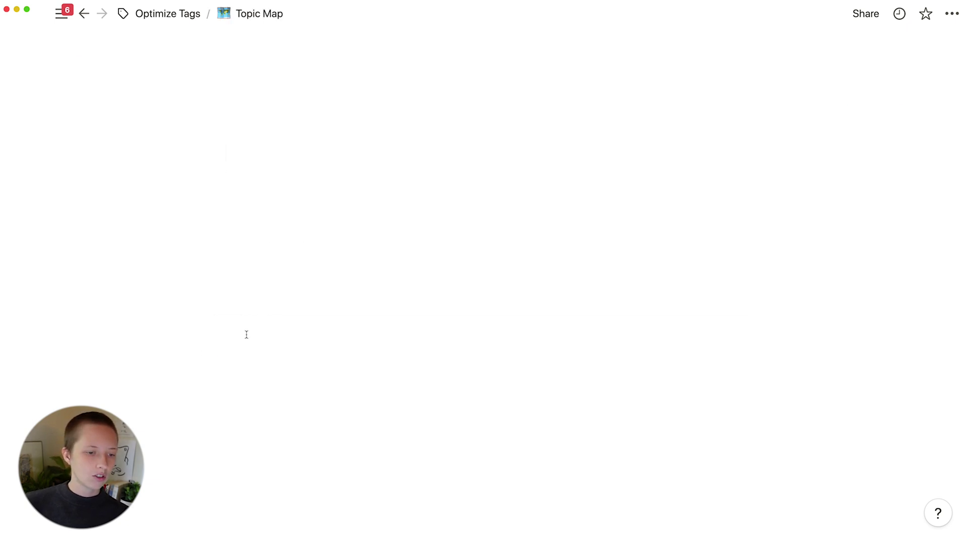
{"action": "left_click", "coordinate": [84, 14]}
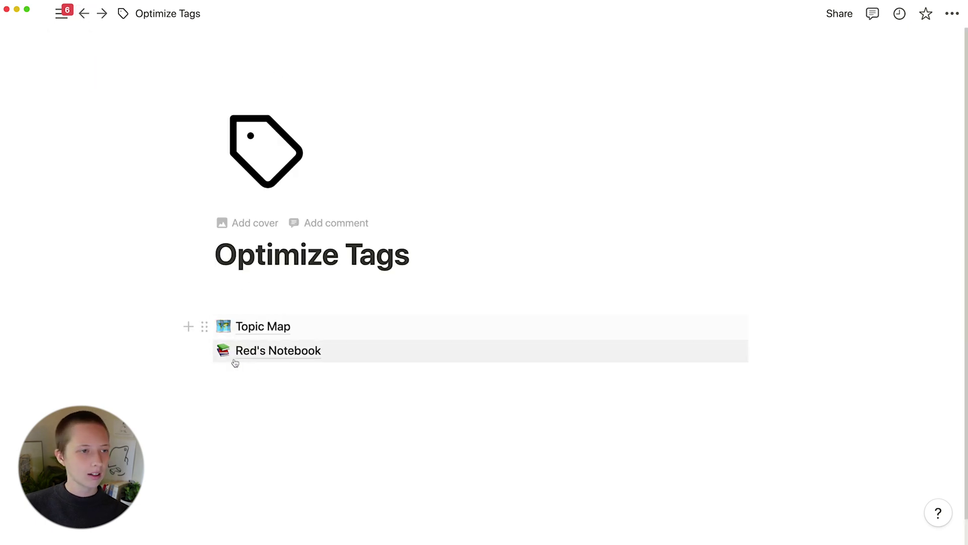
{"action": "left_click", "coordinate": [273, 350]}
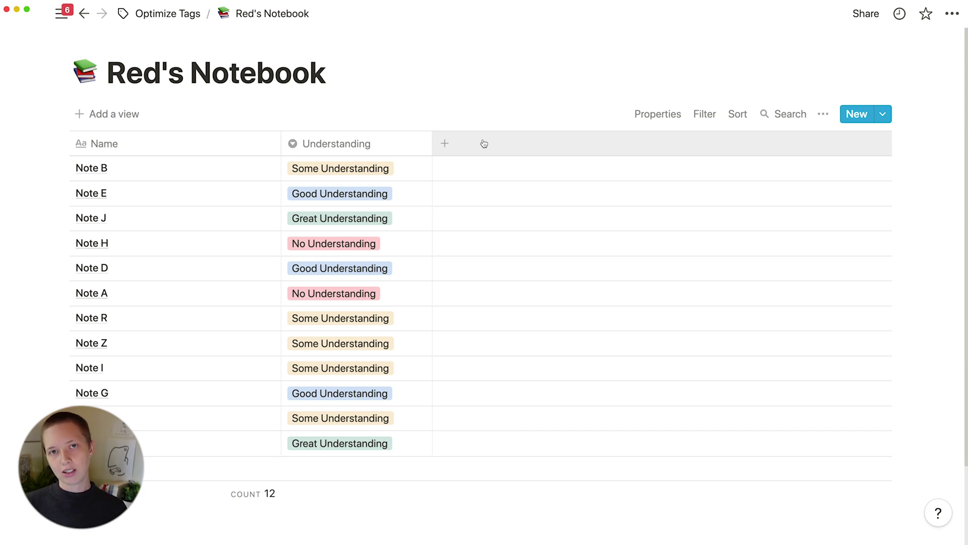
{"action": "left_click", "coordinate": [319, 183]}
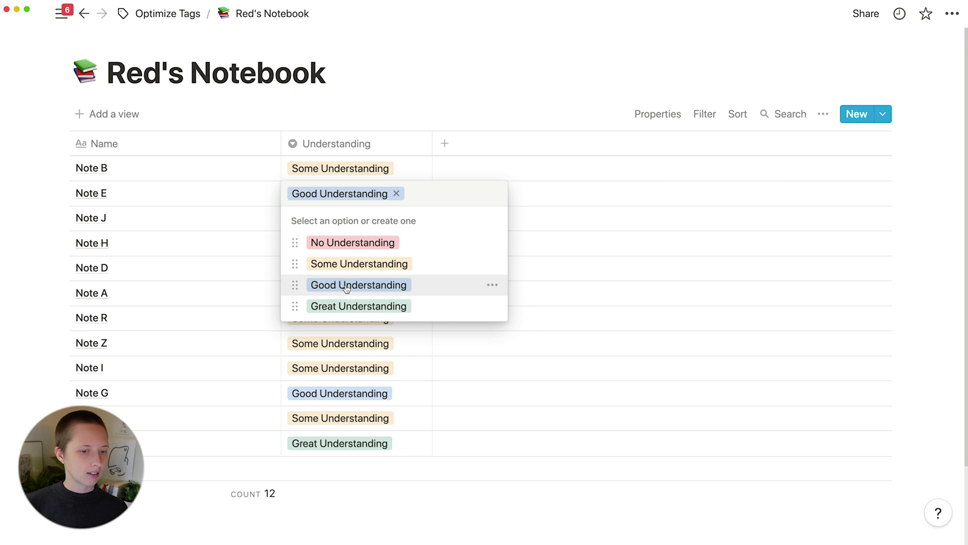
{"action": "key", "text": "Escape"}
{"action": "key", "text": "Escape"}
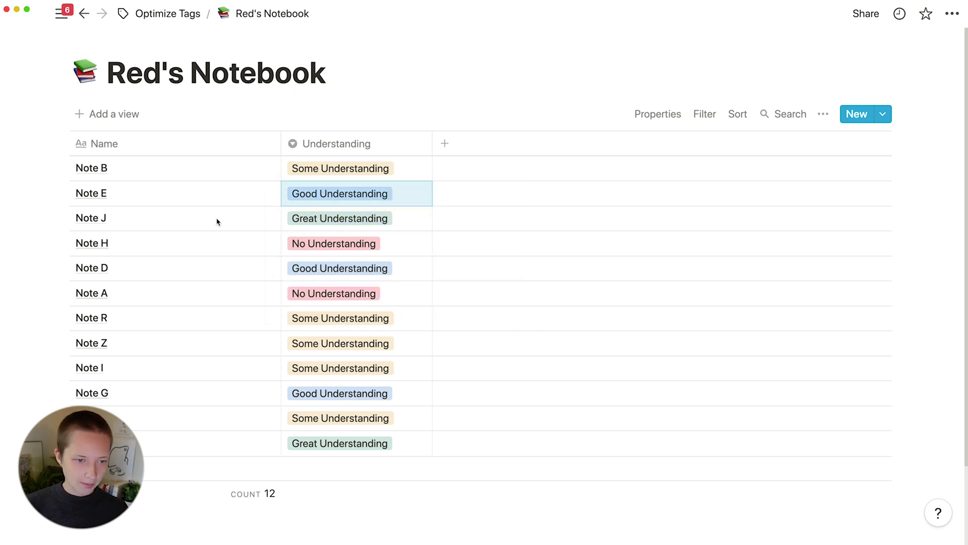
Add a property named Created Time to Red's Notebook, using the Created time property type
{"action": "left_click", "coordinate": [454, 142]}
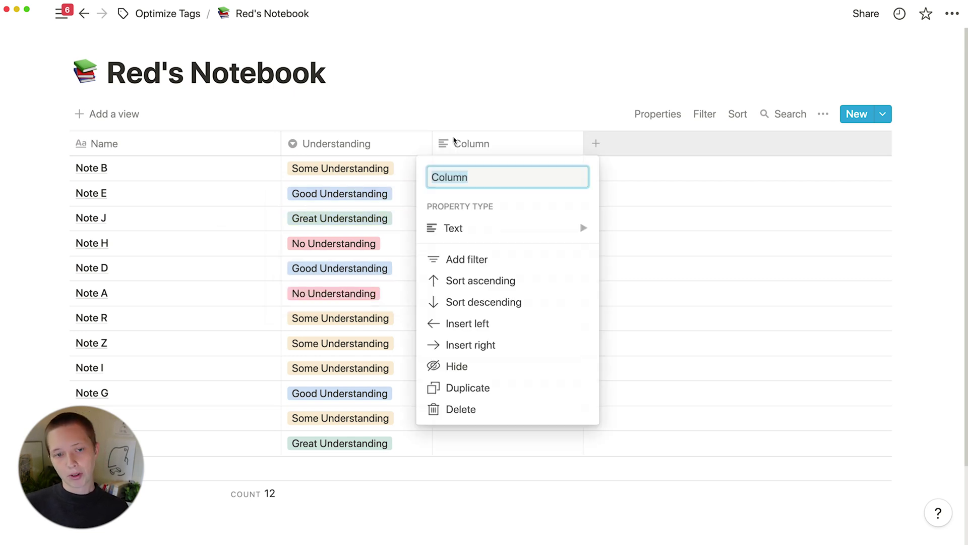
{"action": "type", "text": "Created Time"}
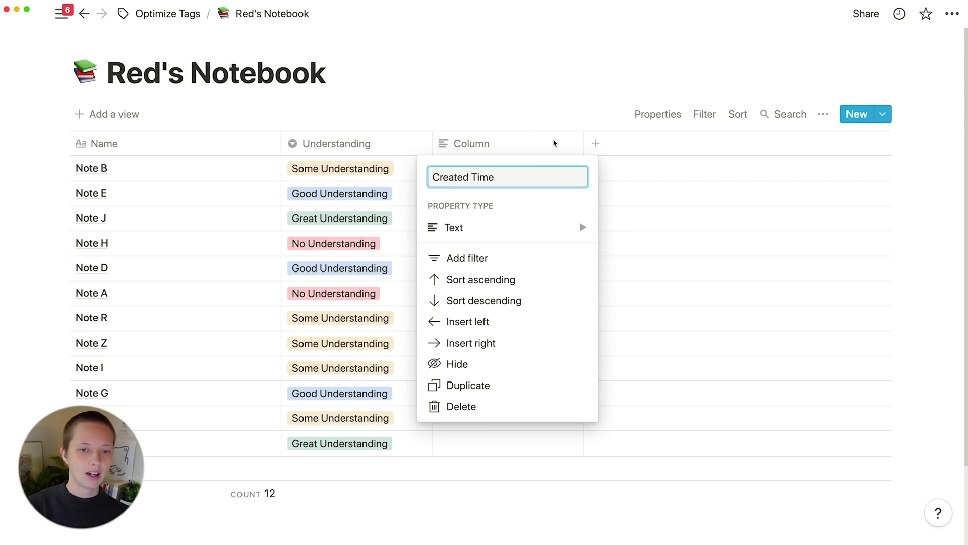
{"action": "left_click", "coordinate": [510, 230]}
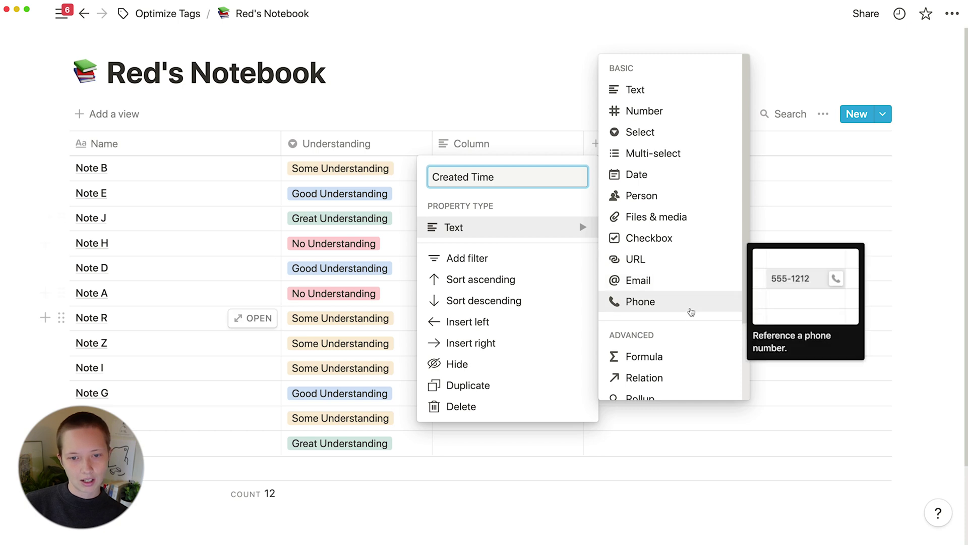
{"action": "scroll", "coordinate": [687, 309], "scroll_direction": "down", "scroll_amount": 3}
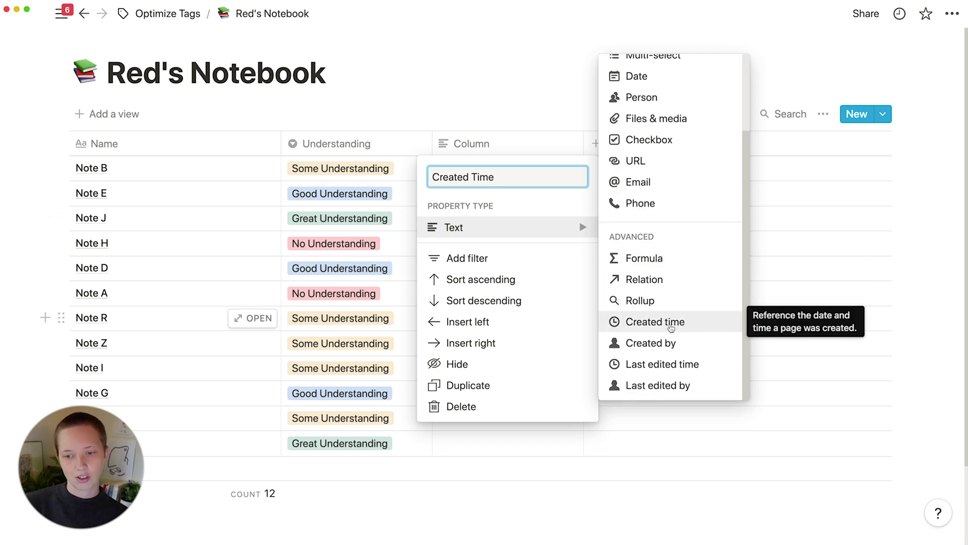
{"action": "left_click", "coordinate": [709, 327]}
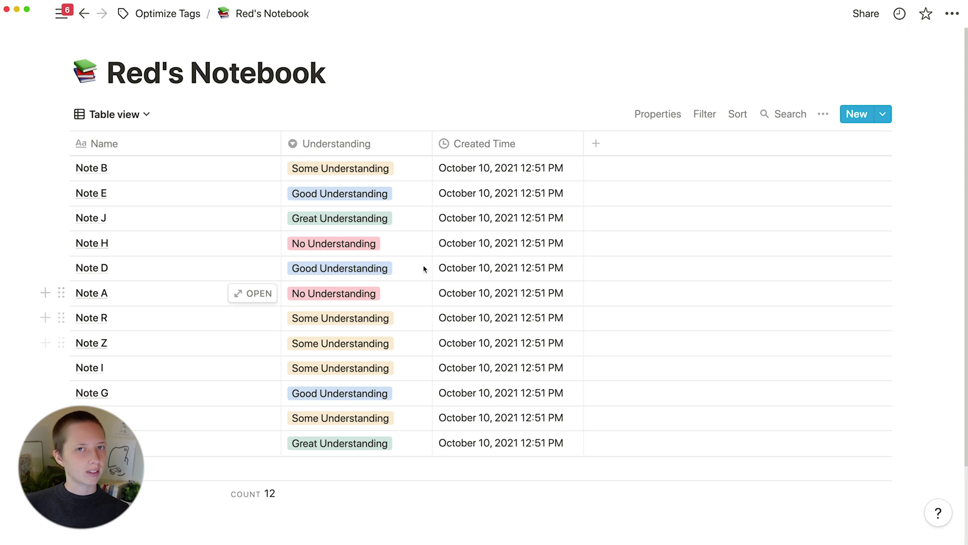
Go to the Topic Map database under Optimize Tags and title its blank card Topic 1
{"action": "left_click", "coordinate": [163, 14]}
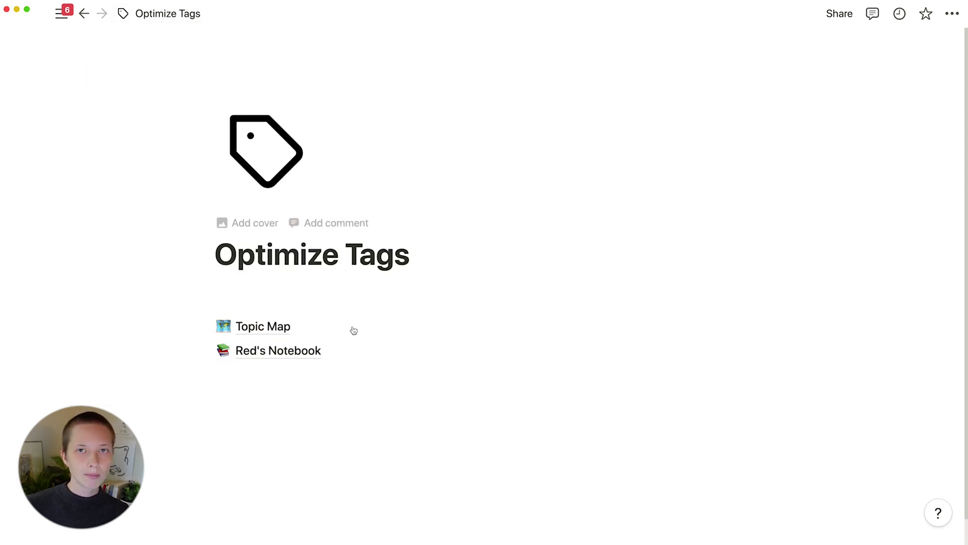
{"action": "left_click", "coordinate": [280, 328]}
{"action": "left_click", "coordinate": [162, 166]}
{"action": "type", "text": "Topic "}
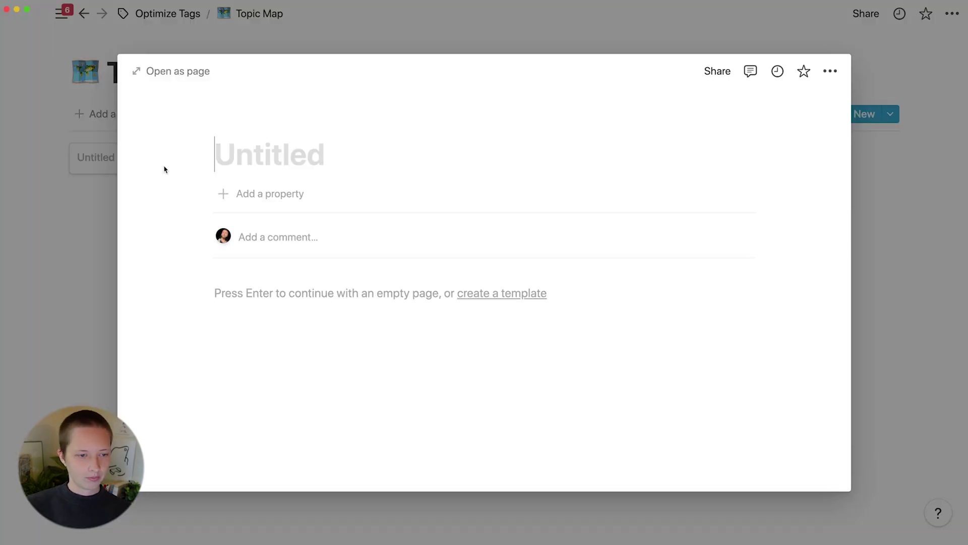
{"action": "type", "text": "1"}
{"action": "key", "text": "BackSpace"}
{"action": "type", "text": "1"}
Add a second page named Topic 2 to the Topic Map gallery and return to the gallery
{"action": "left_click", "coordinate": [73, 149]}
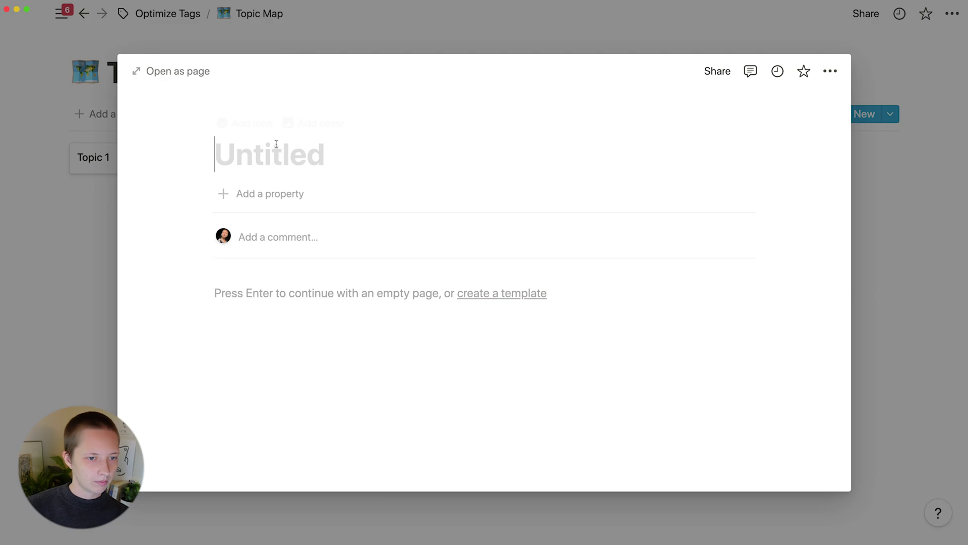
{"action": "type", "text": "Topic 2"}
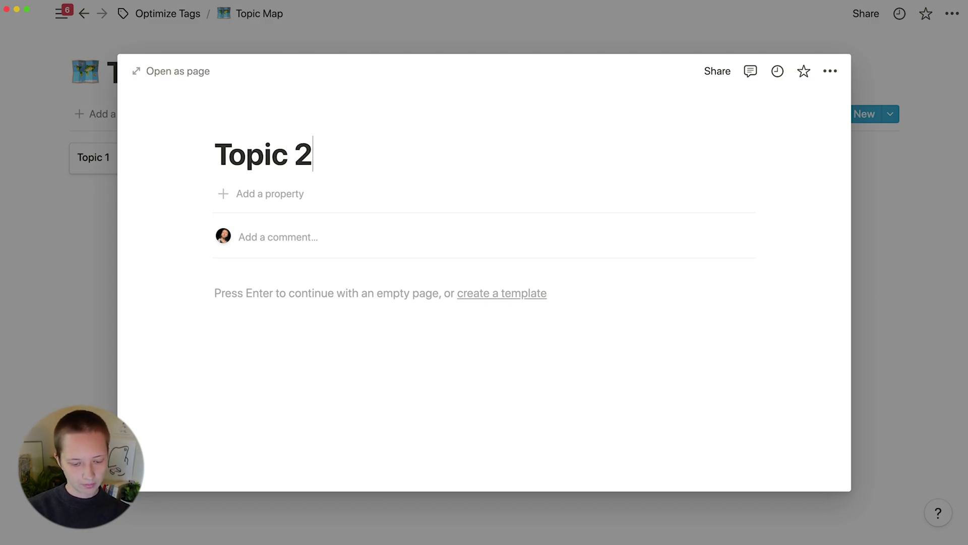
{"action": "key", "text": "Escape"}
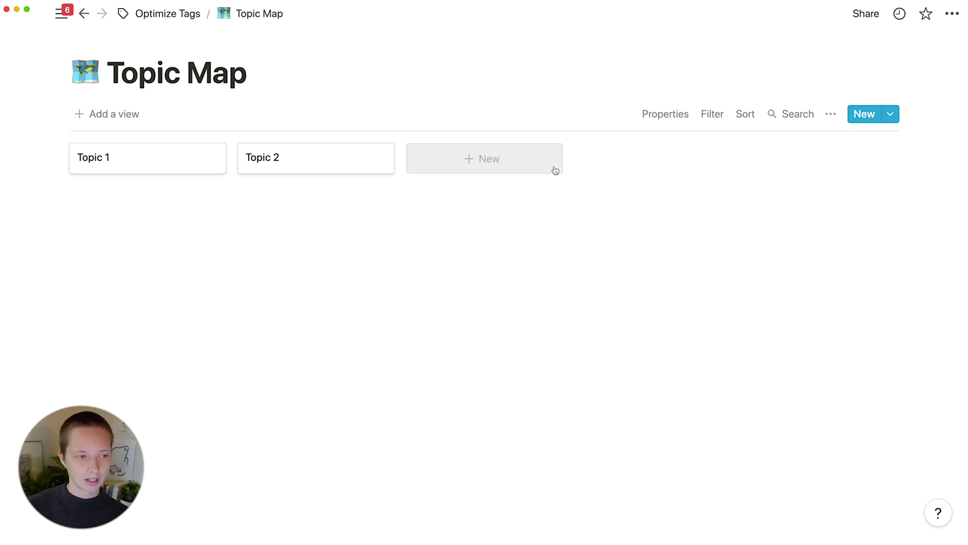
Check the card preview and card size settings of the Topic Map gallery view
{"action": "left_click", "coordinate": [675, 124]}
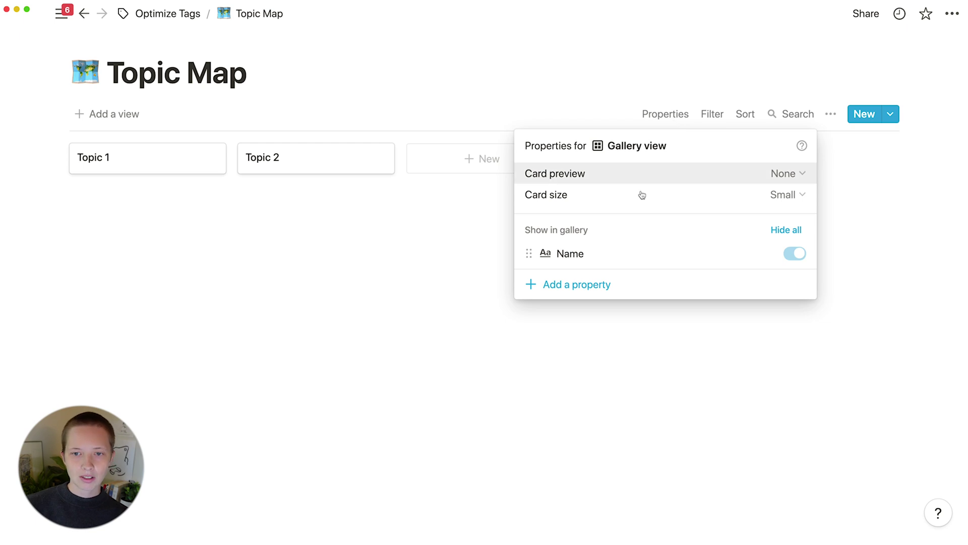
{"action": "left_click", "coordinate": [796, 175]}
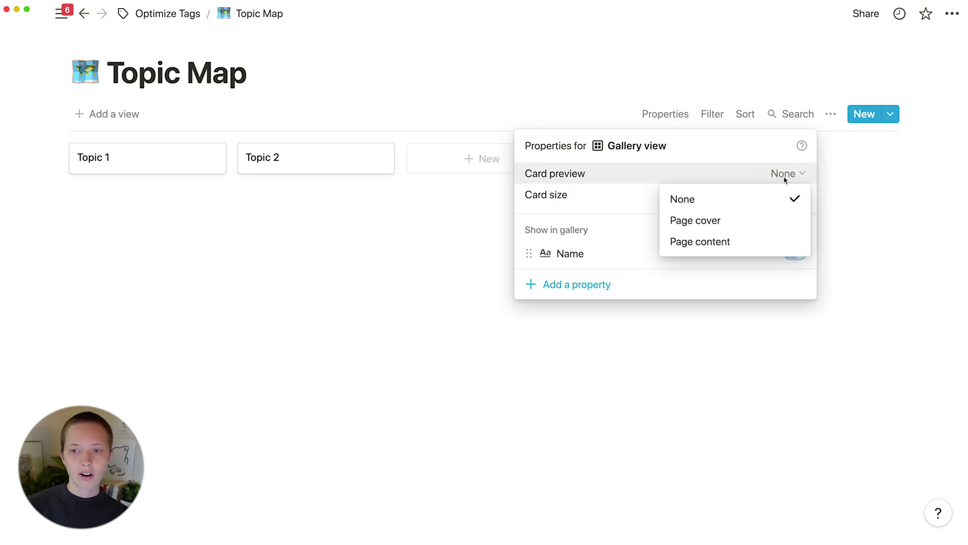
{"action": "left_click", "coordinate": [644, 189]}
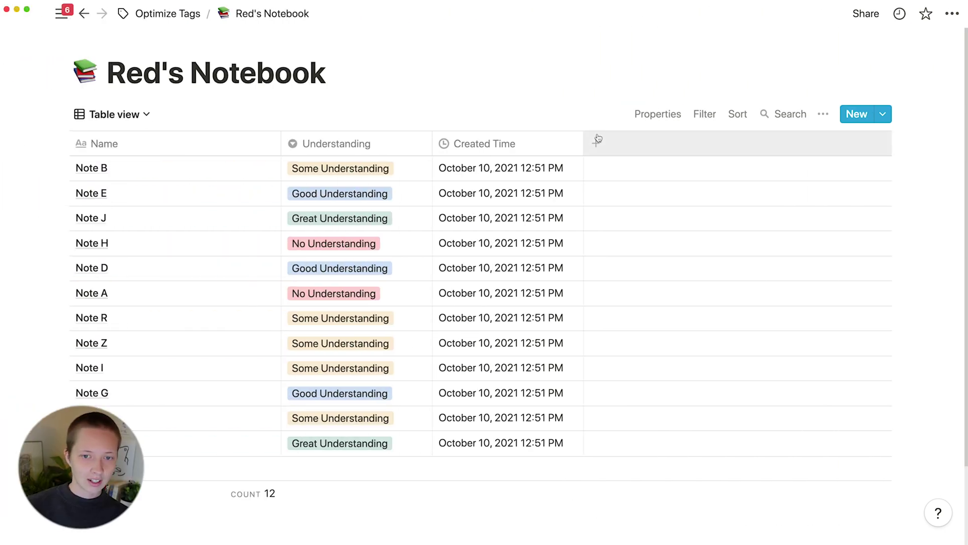
Add a new property named Tags to Red's Notebook and make it a Relation
{"action": "left_click", "coordinate": [597, 141]}
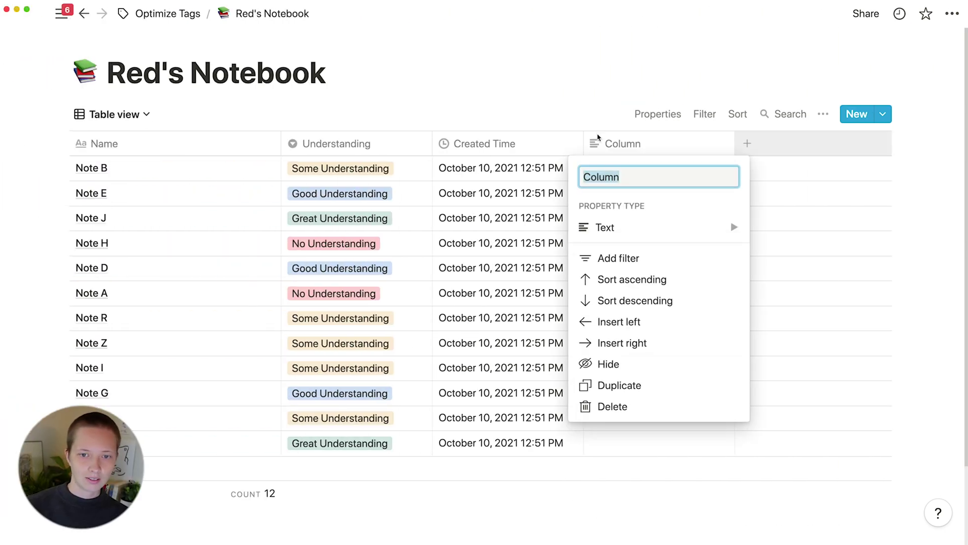
{"action": "type", "text": "Tagd"}
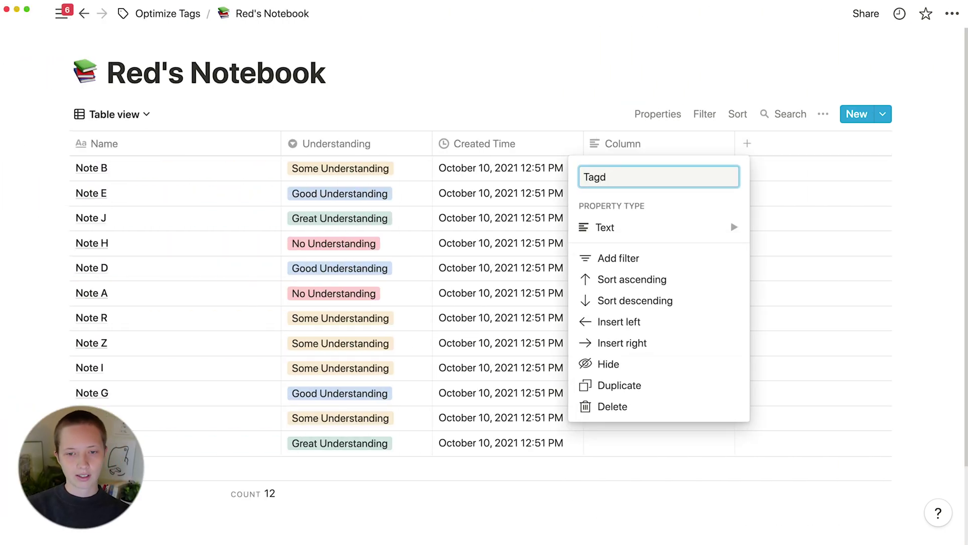
{"action": "mouse_move", "coordinate": [728, 228]}
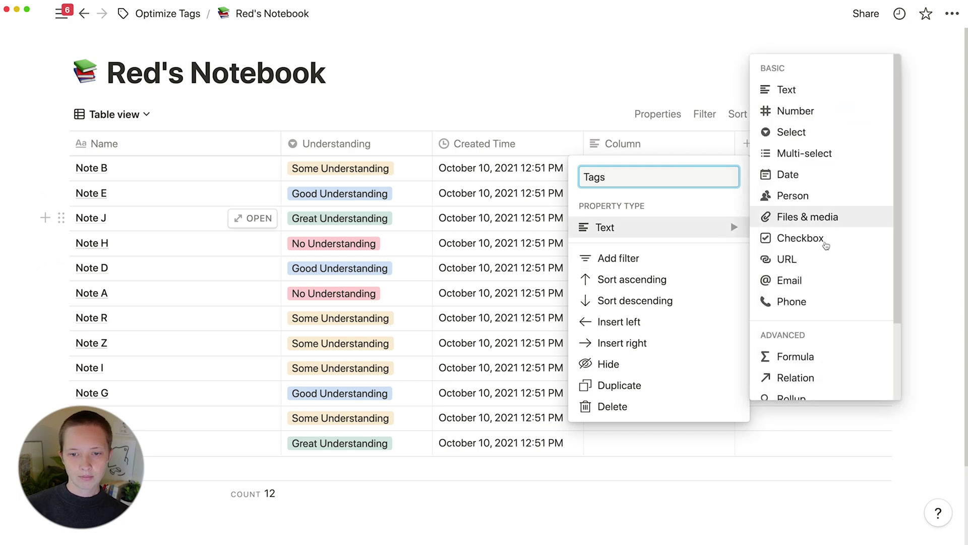
{"action": "left_click", "coordinate": [807, 377]}
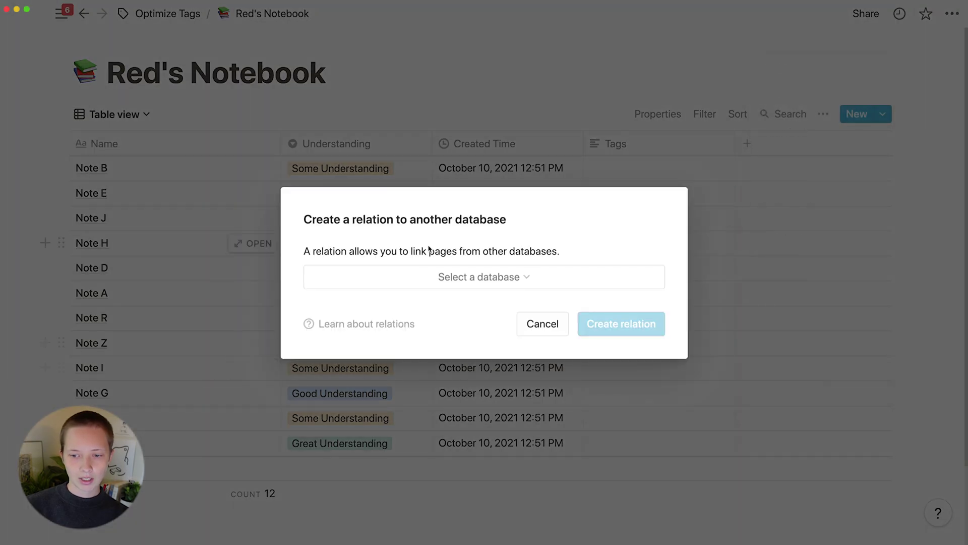
Link the Tags relation to the Topic Map database and create the relation
{"action": "left_click", "coordinate": [395, 283]}
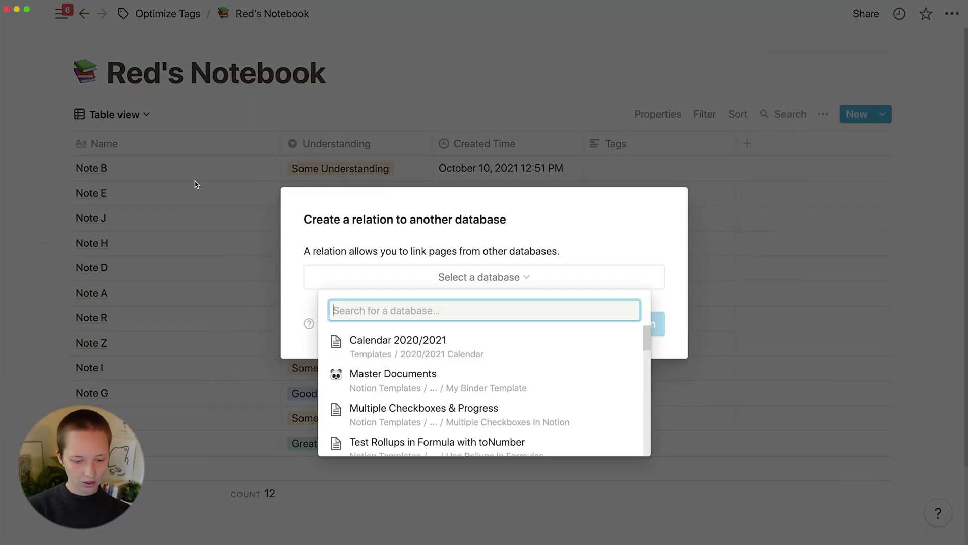
{"action": "type", "text": "Topic Wall"}
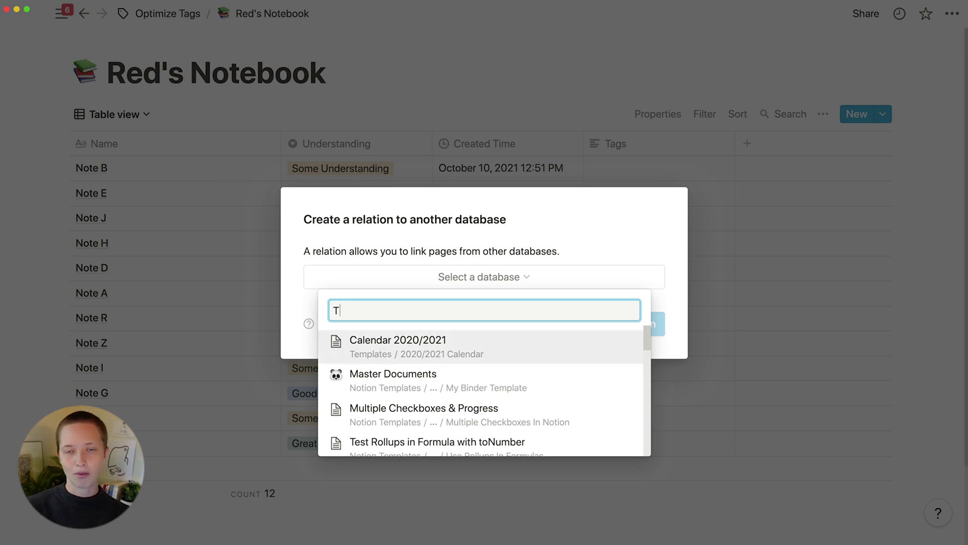
{"action": "key", "text": "BackSpace"}
{"action": "key", "text": "BackSpace"}
{"action": "key", "text": "BackSpace"}
{"action": "key", "text": "BackSpace"}
{"action": "key", "text": "BackSpace"}
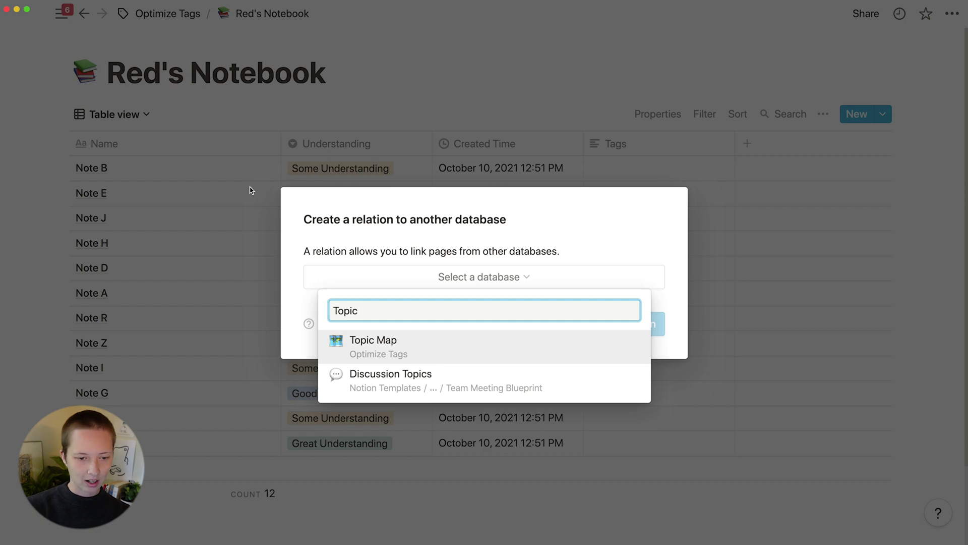
{"action": "left_click", "coordinate": [391, 354]}
{"action": "left_click", "coordinate": [609, 327]}
In Note B's Tags, create and link a new Topic Map page named Topic 3 and view that page
{"action": "left_click", "coordinate": [625, 169]}
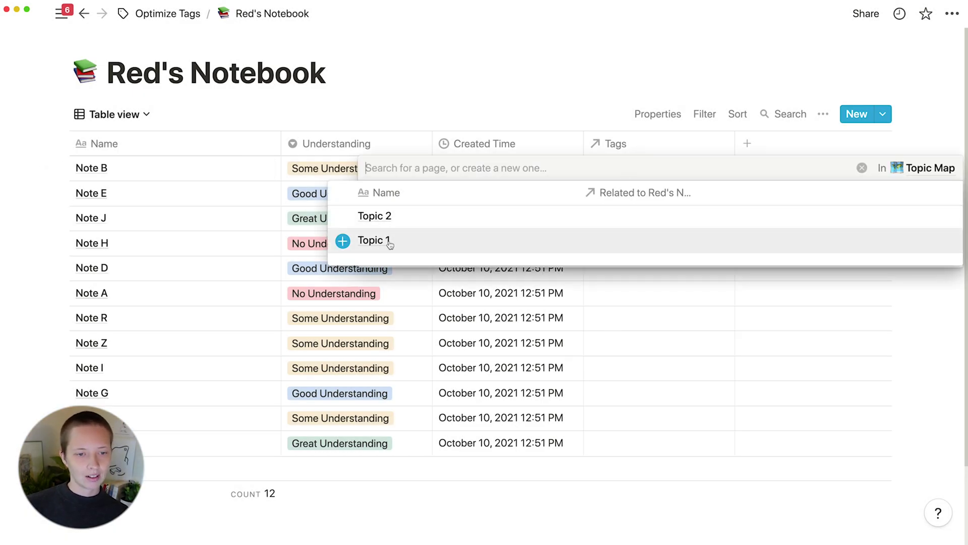
{"action": "type", "text": "topic 3"}
{"action": "key", "text": "Home"}
{"action": "key", "text": "Delete"}
{"action": "type", "text": "T"}
{"action": "left_click", "coordinate": [454, 218]}
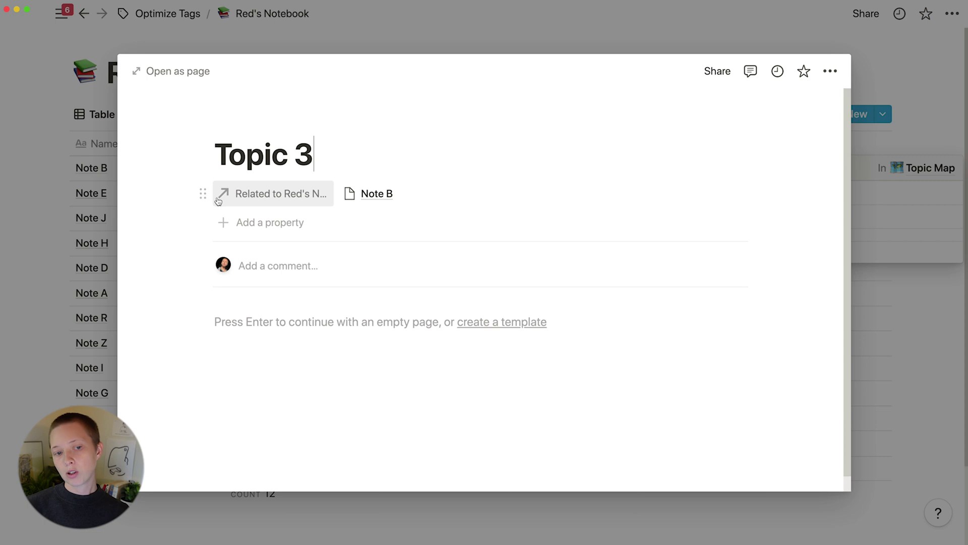
Rename Topic 3's relation property back to the notebook as Notes and close the page
{"action": "left_click", "coordinate": [256, 198]}
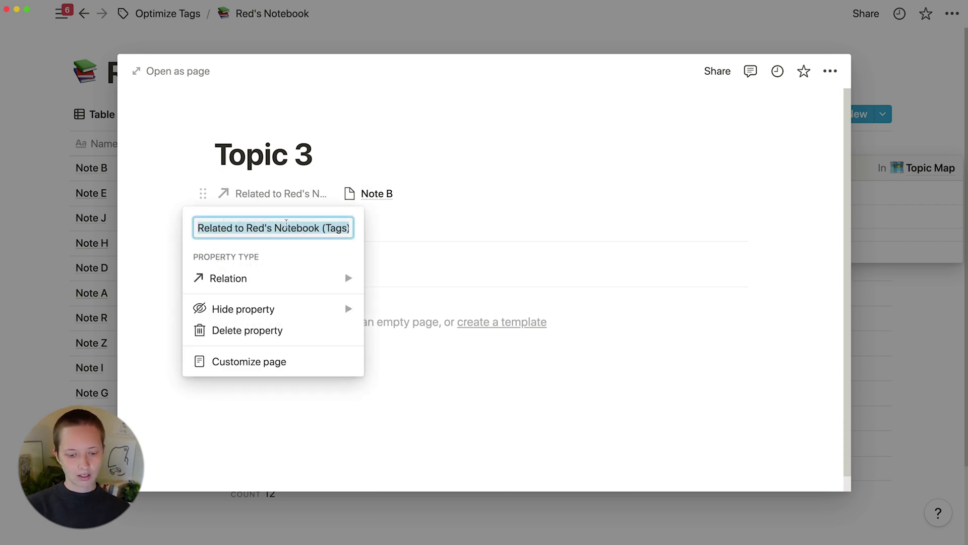
{"action": "type", "text": "Notes"}
{"action": "key", "text": "Return"}
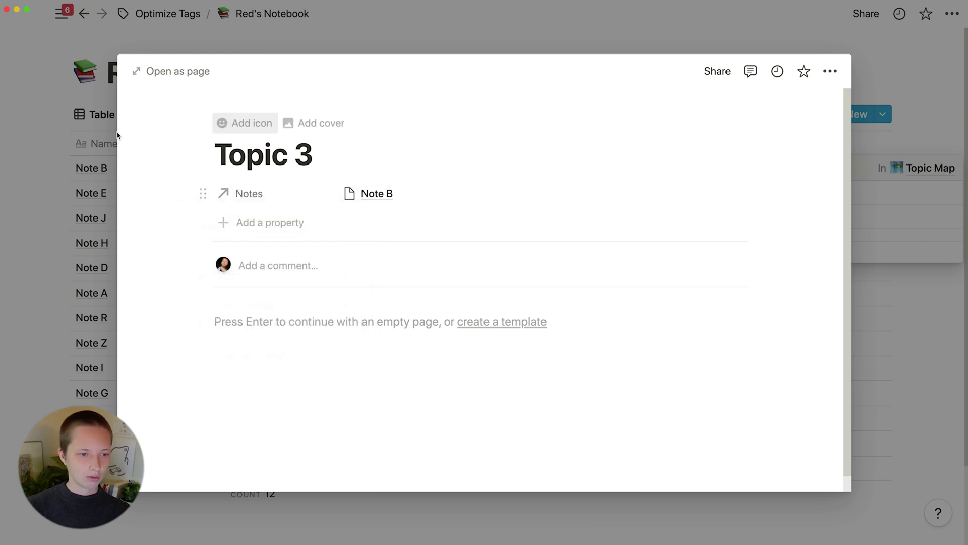
{"action": "key", "text": "Escape"}
Add the existing Topic 2 page to Note B's Tags as well
{"action": "type", "text": "Topic 2"}
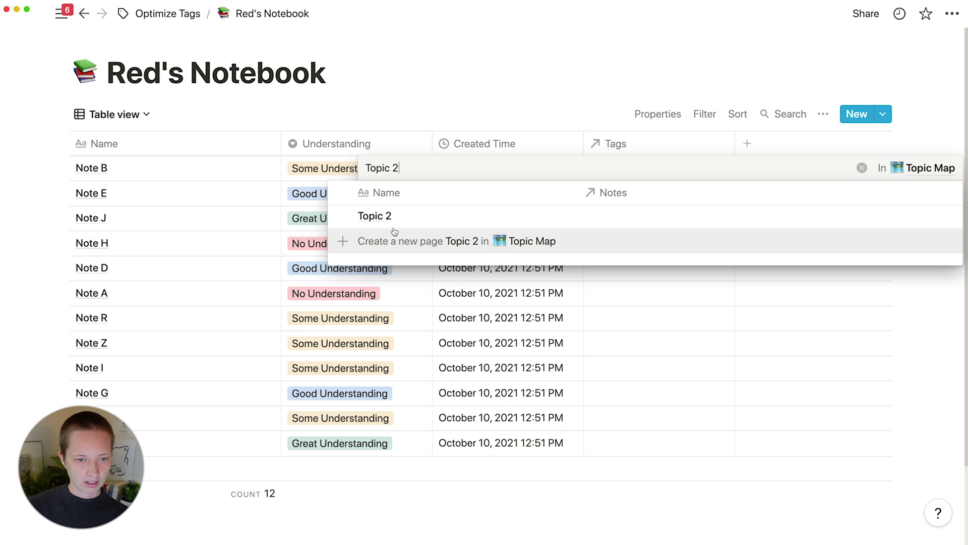
{"action": "left_click", "coordinate": [399, 215]}
{"action": "key", "text": "Escape"}
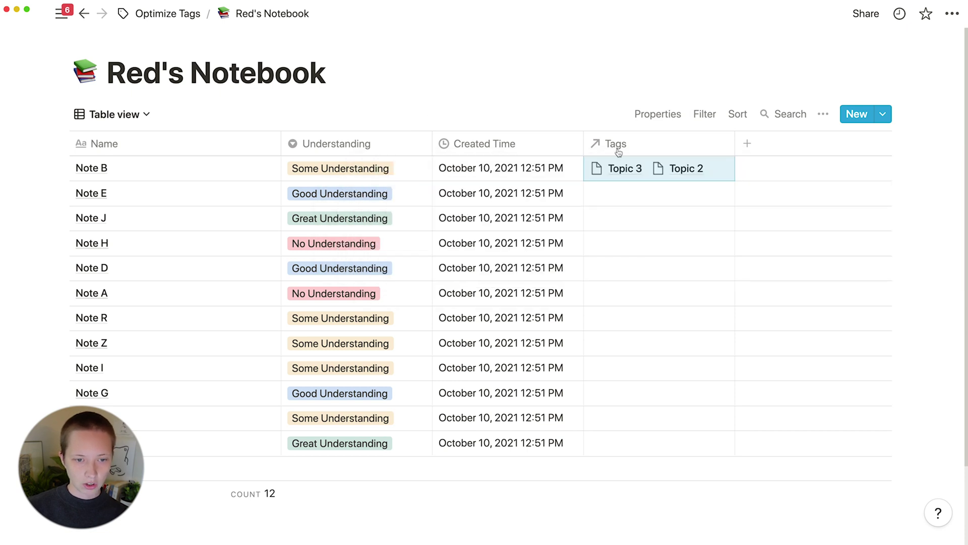
In Note E's Tags, create and link a new Topic Map page named Topic 4
{"action": "left_click", "coordinate": [622, 197]}
{"action": "type", "text": "Topic"}
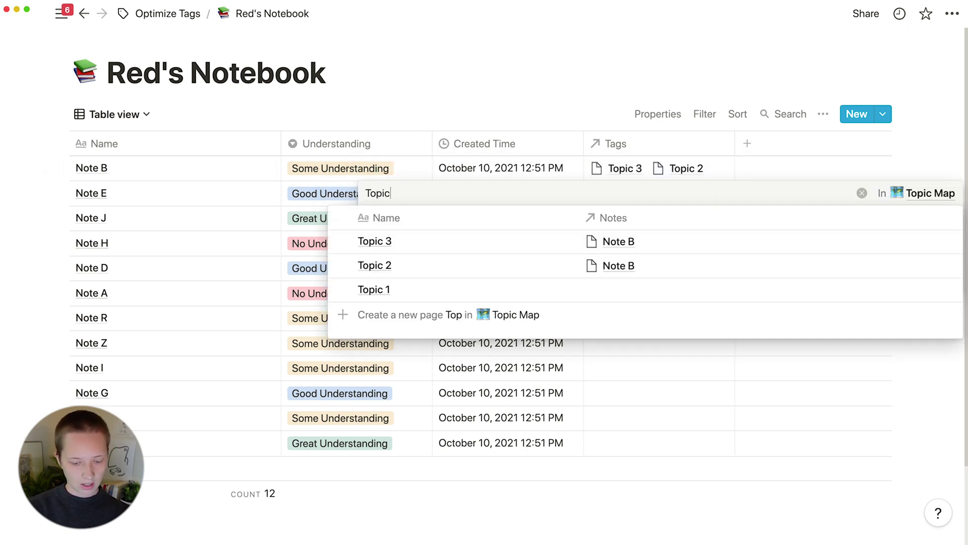
{"action": "type", "text": " 4"}
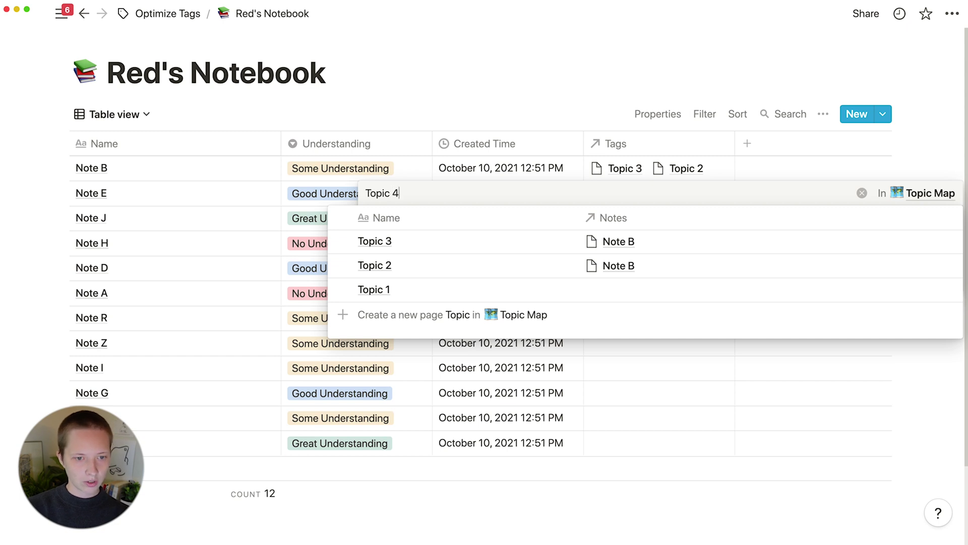
{"action": "left_click", "coordinate": [412, 247]}
{"action": "key", "text": "Escape"}
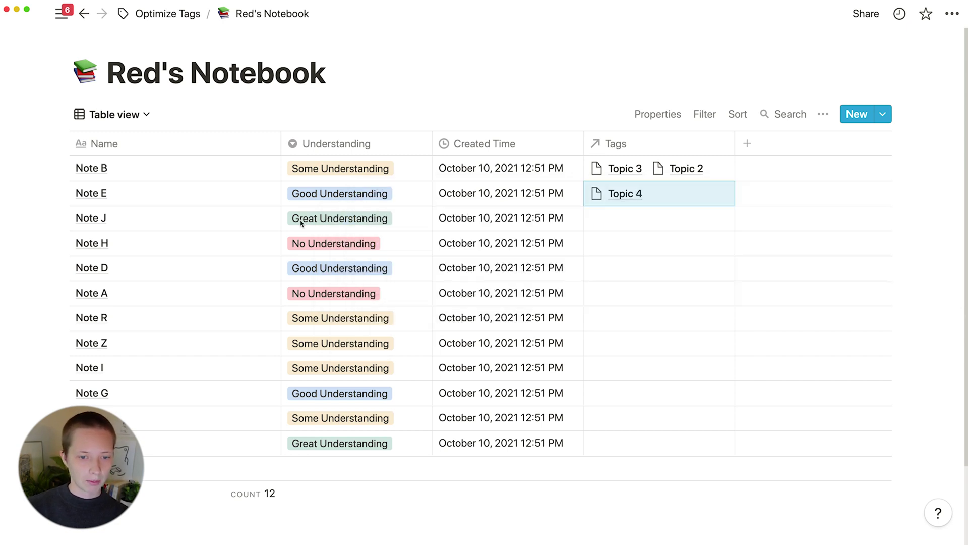
{"action": "left_click", "coordinate": [652, 196]}
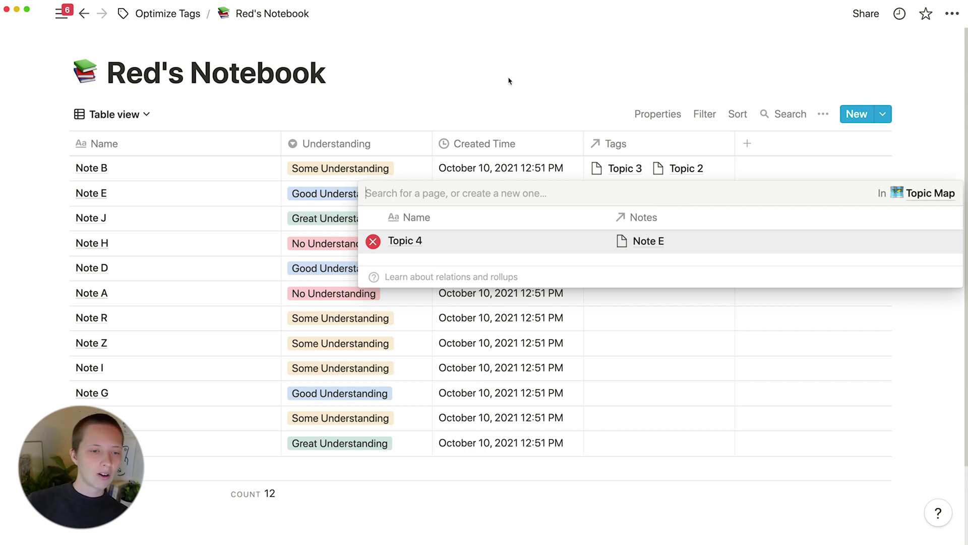
{"action": "key", "text": "Escape"}
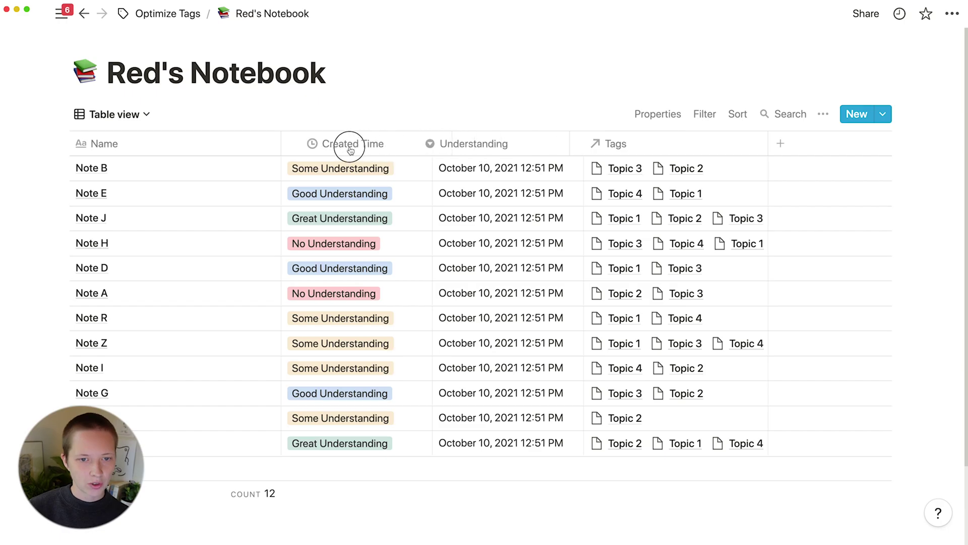
Move the Created Time column ahead of Understanding, and open the Topic 1 page from the Tag Wall database
{"action": "left_click_drag", "start_coordinate": [346, 147], "coordinate": [346, 144]}
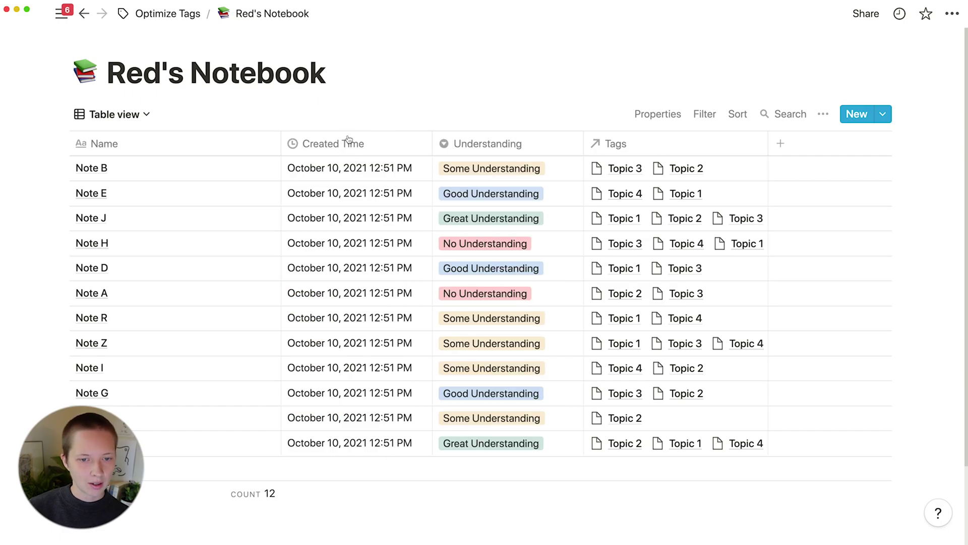
{"action": "left_click", "coordinate": [169, 15]}
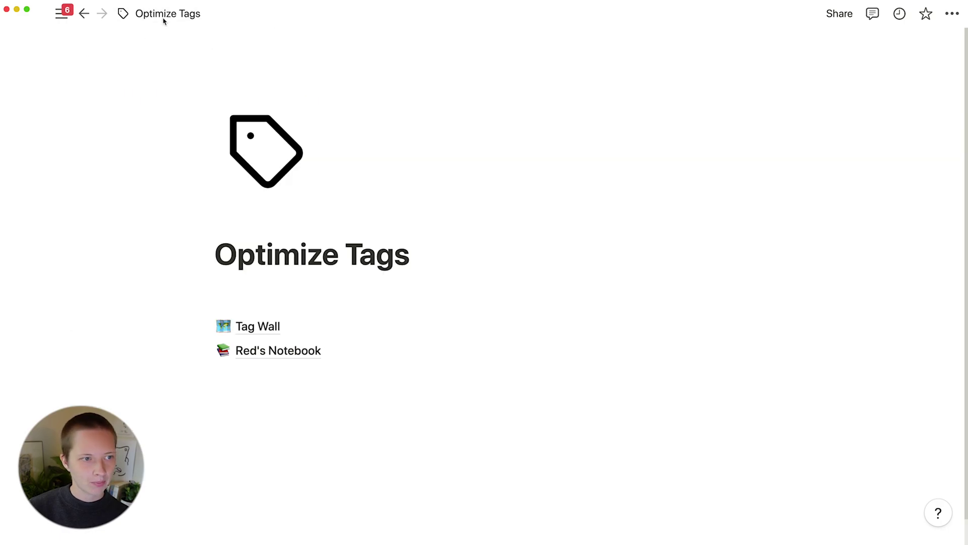
{"action": "left_click", "coordinate": [262, 325]}
{"action": "left_click", "coordinate": [175, 158]}
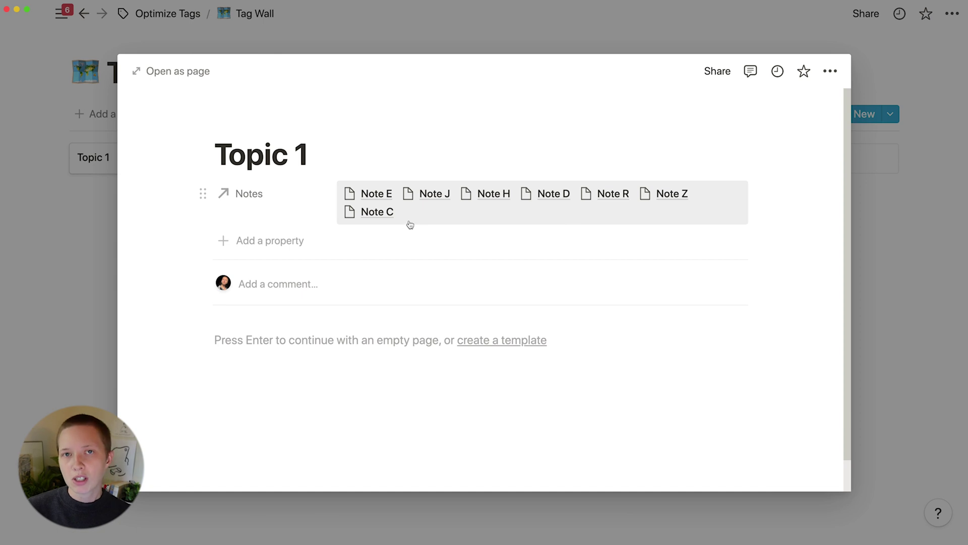
Add a rollup property named Understanding to the Topic 1 page
{"action": "left_click", "coordinate": [293, 240]}
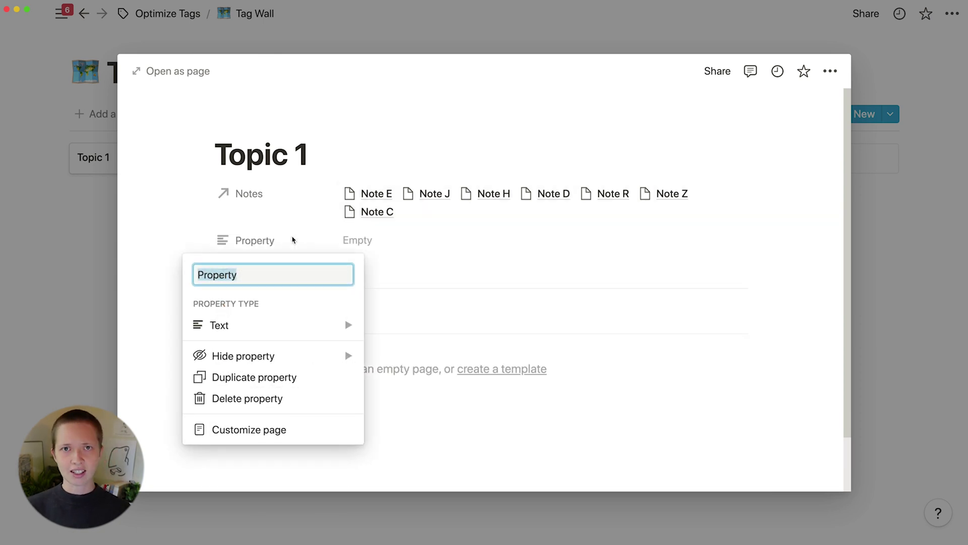
{"action": "type", "text": "Understanding"}
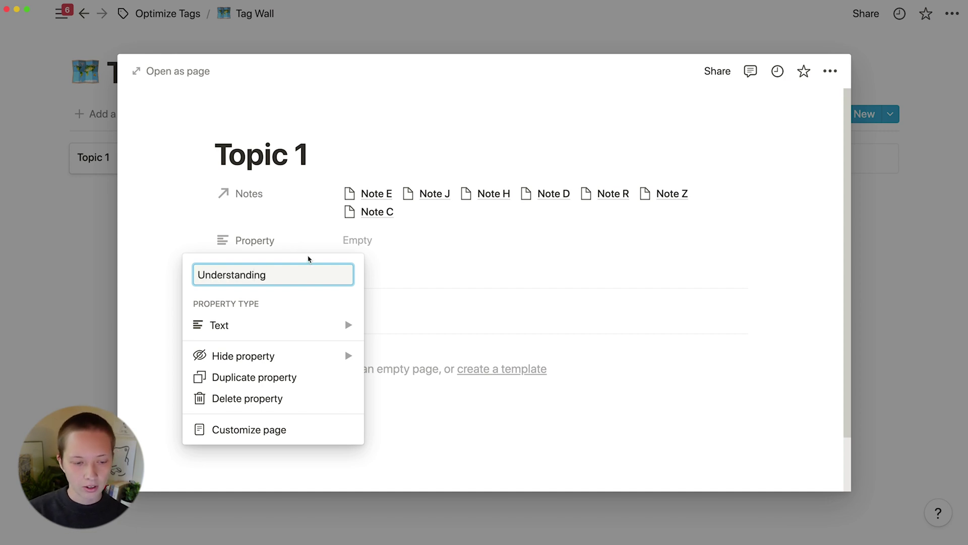
{"action": "mouse_move", "coordinate": [305, 325]}
{"action": "scroll", "coordinate": [403, 355], "scroll_direction": "down", "scroll_amount": 3}
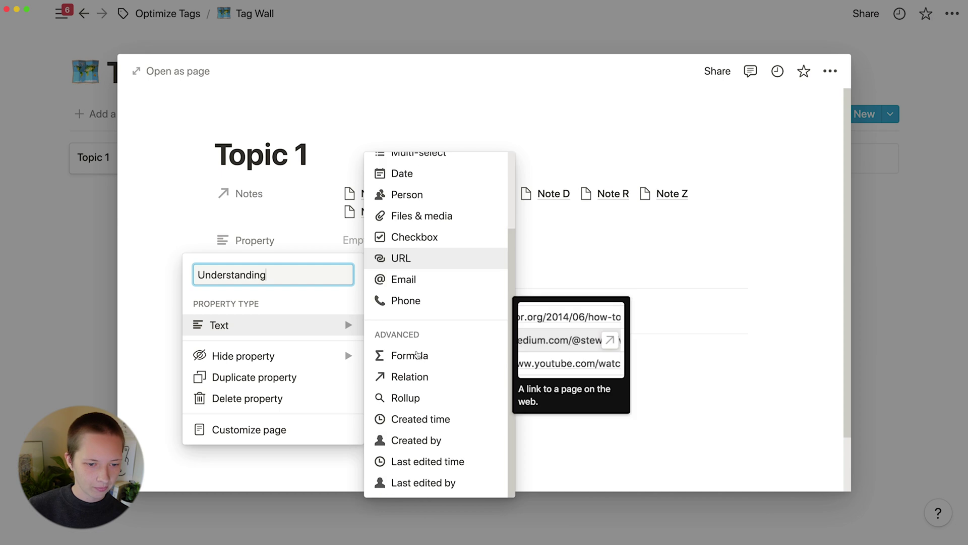
{"action": "left_click", "coordinate": [451, 407]}
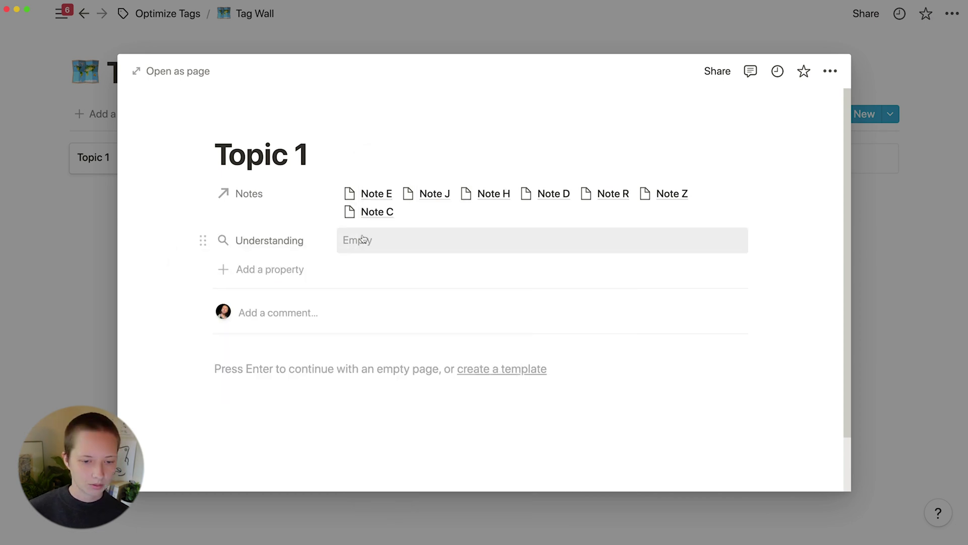
Set the Understanding rollup to show the Understanding property through the Notes relation, and place Note J before Note E in Notes
{"action": "left_click", "coordinate": [364, 239]}
{"action": "left_click", "coordinate": [373, 291]}
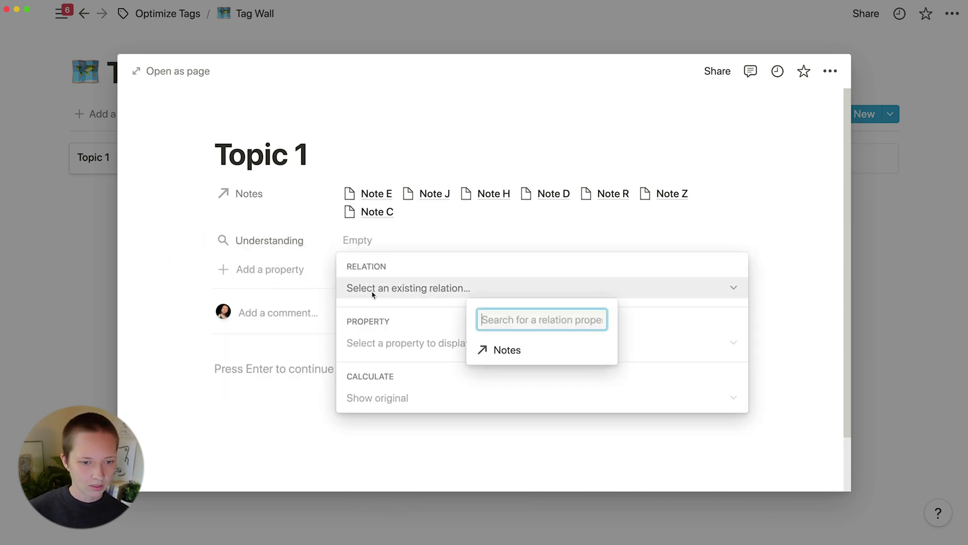
{"action": "left_click", "coordinate": [504, 349]}
{"action": "left_click", "coordinate": [444, 347]}
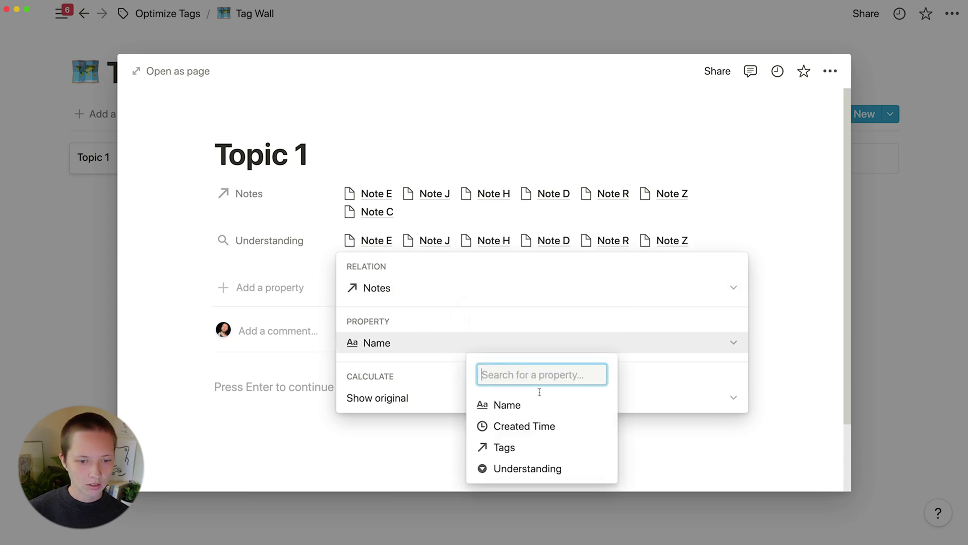
{"action": "left_click", "coordinate": [519, 466]}
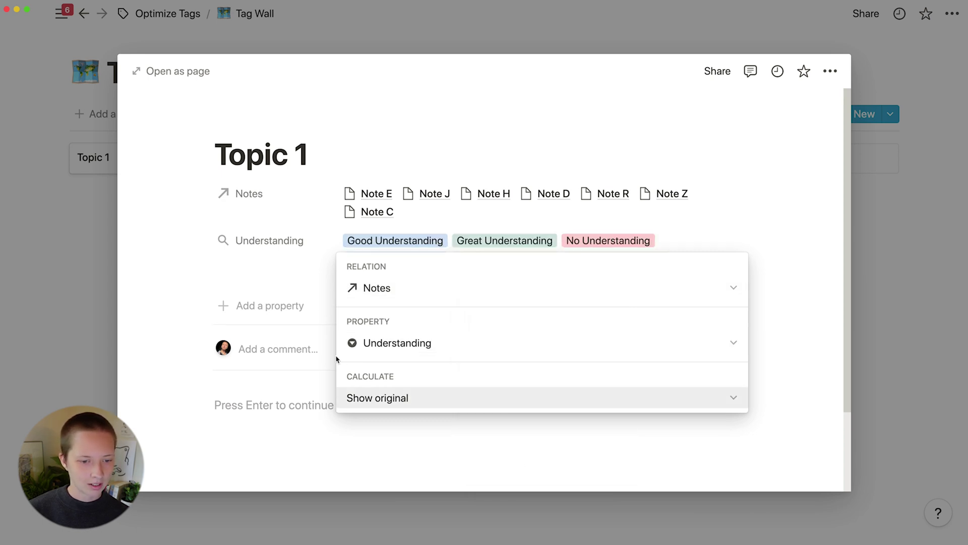
{"action": "left_click", "coordinate": [357, 191]}
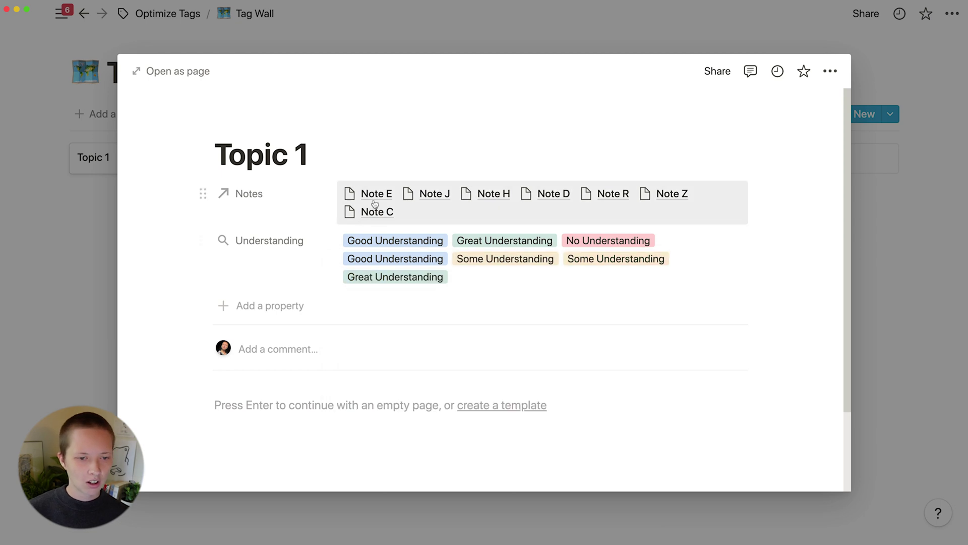
{"action": "left_click", "coordinate": [369, 196]}
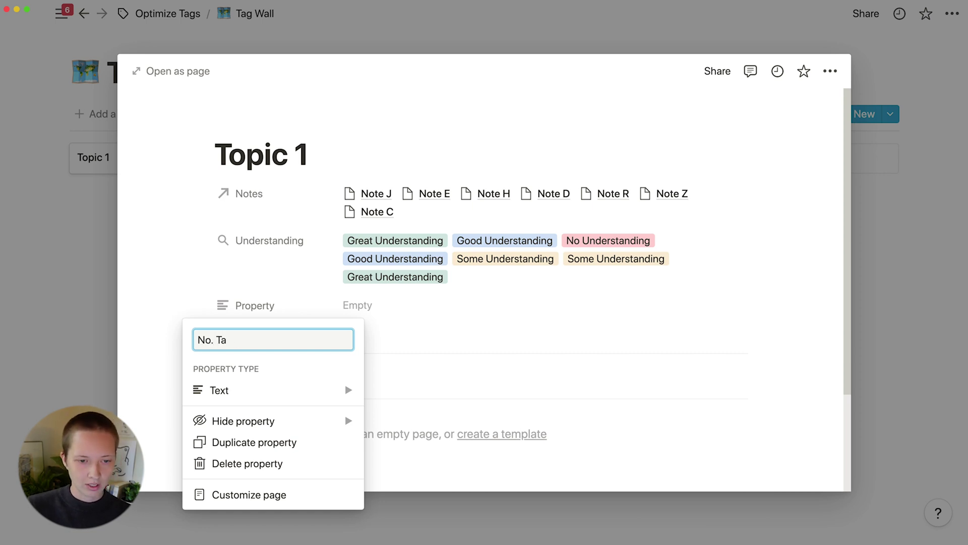
Add another rollup property to Topic 1, named No. Notes
{"action": "type", "text": "otes"}
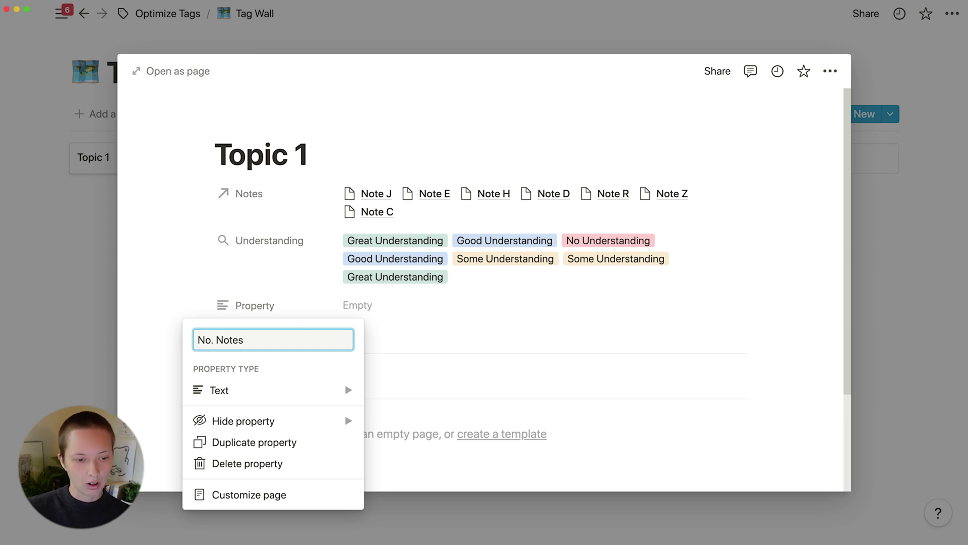
{"action": "mouse_move", "coordinate": [265, 398]}
{"action": "scroll", "coordinate": [439, 401], "scroll_direction": "down", "scroll_amount": 3}
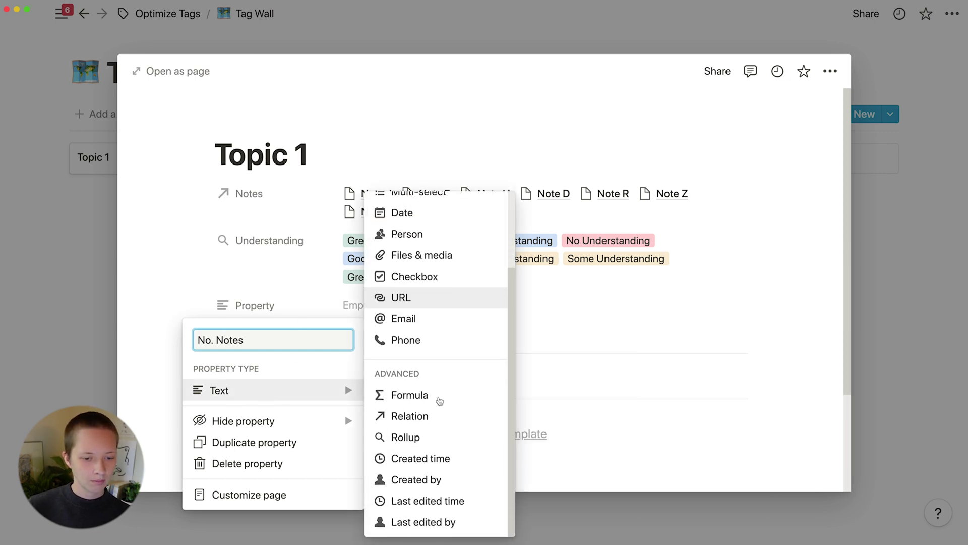
{"action": "left_click", "coordinate": [403, 435]}
Rename the new rollup No Notes and set it to Count all on the Name property through the Notes relation
{"action": "left_click", "coordinate": [349, 313]}
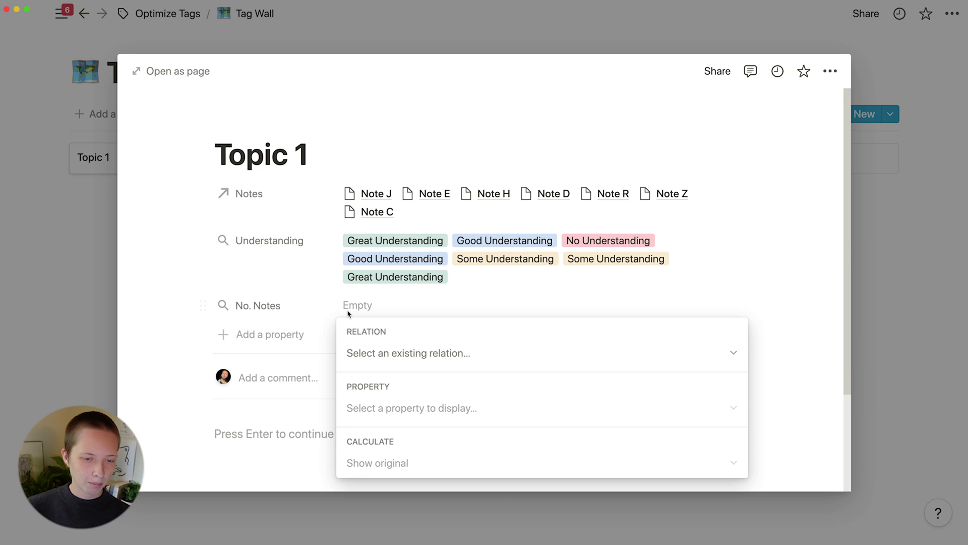
{"action": "left_click", "coordinate": [492, 355]}
{"action": "left_click", "coordinate": [505, 422]}
{"action": "left_click", "coordinate": [389, 403]}
{"action": "left_click", "coordinate": [411, 444]}
{"action": "left_click", "coordinate": [415, 464]}
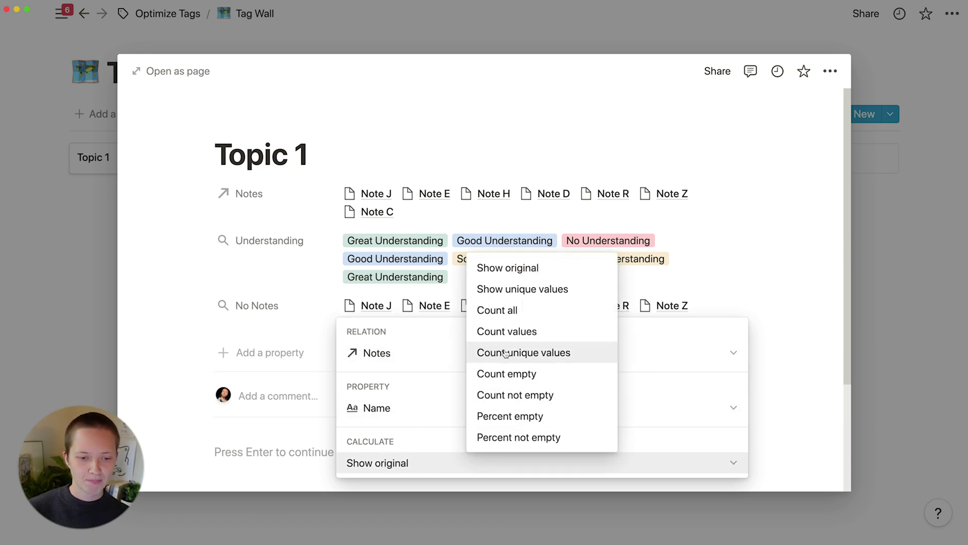
{"action": "left_click", "coordinate": [490, 313]}
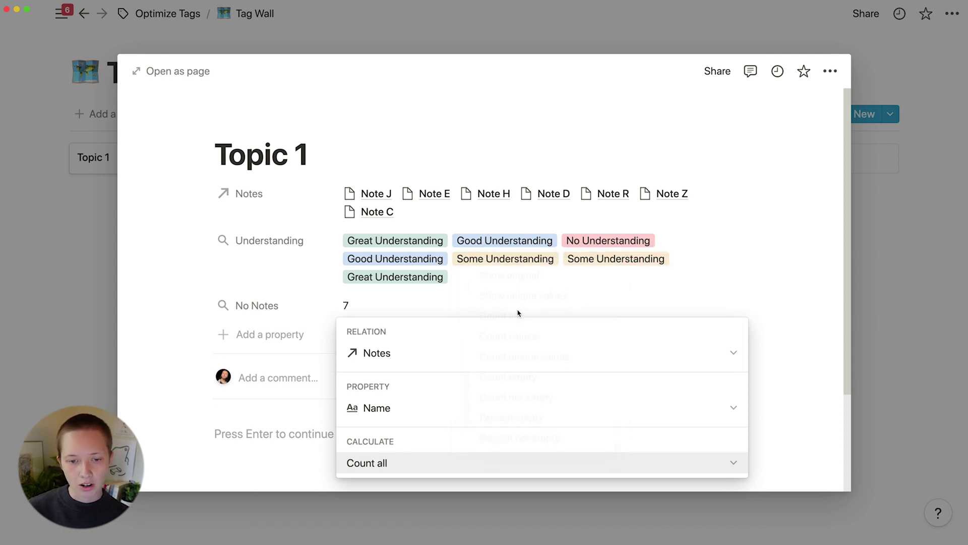
{"action": "left_click", "coordinate": [488, 286]}
Add a formula property named No Understanding to Topic 1
{"action": "scroll", "coordinate": [255, 342], "scroll_direction": "down", "scroll_amount": 2}
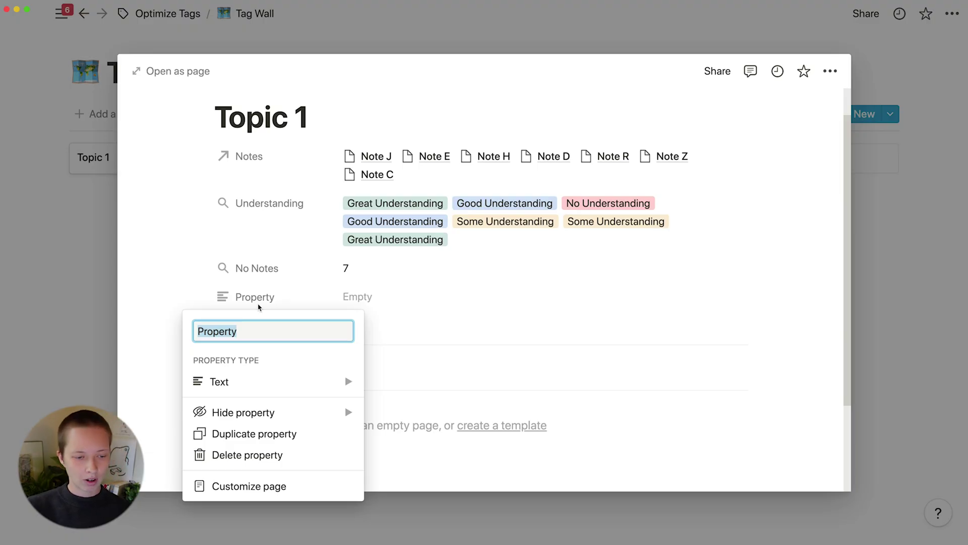
{"action": "type", "text": "No"}
{"action": "key", "text": "BackSpace"}
{"action": "key", "text": "BackSpace"}
{"action": "type", "text": "No "}
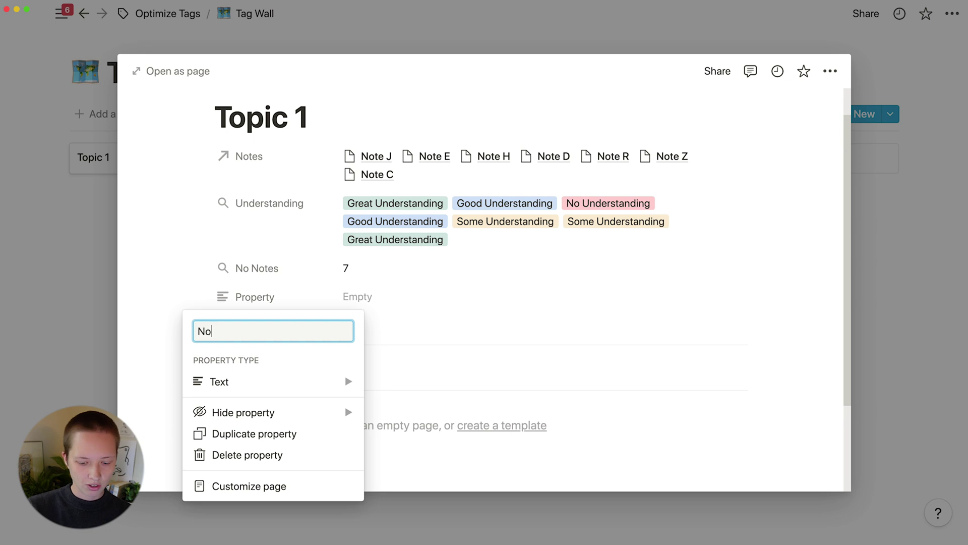
{"action": "type", "text": "understanding"}
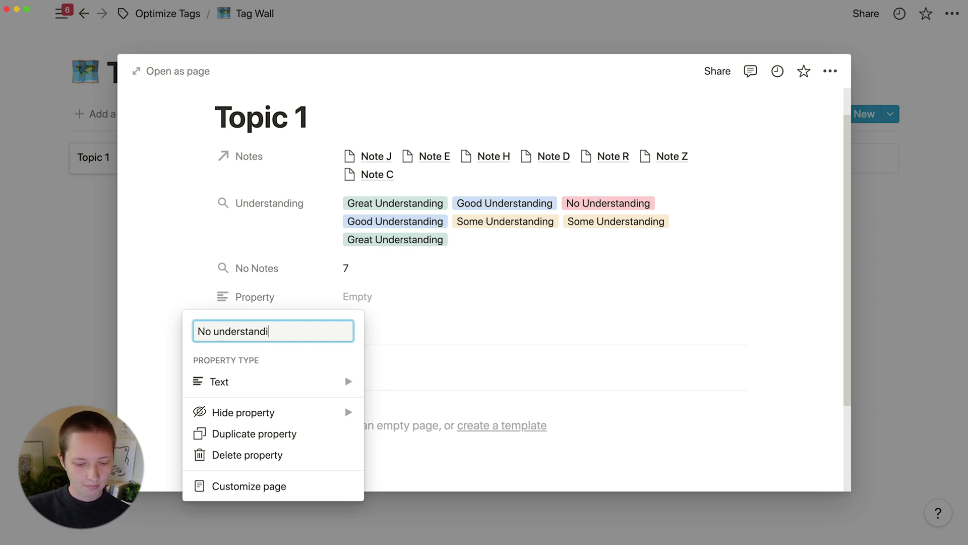
{"action": "left_click", "coordinate": [220, 331]}
{"action": "key", "text": "BackSpace"}
{"action": "type", "text": "U"}
{"action": "left_click", "coordinate": [270, 382]}
{"action": "scroll", "coordinate": [387, 464], "scroll_direction": "down", "scroll_amount": 3}
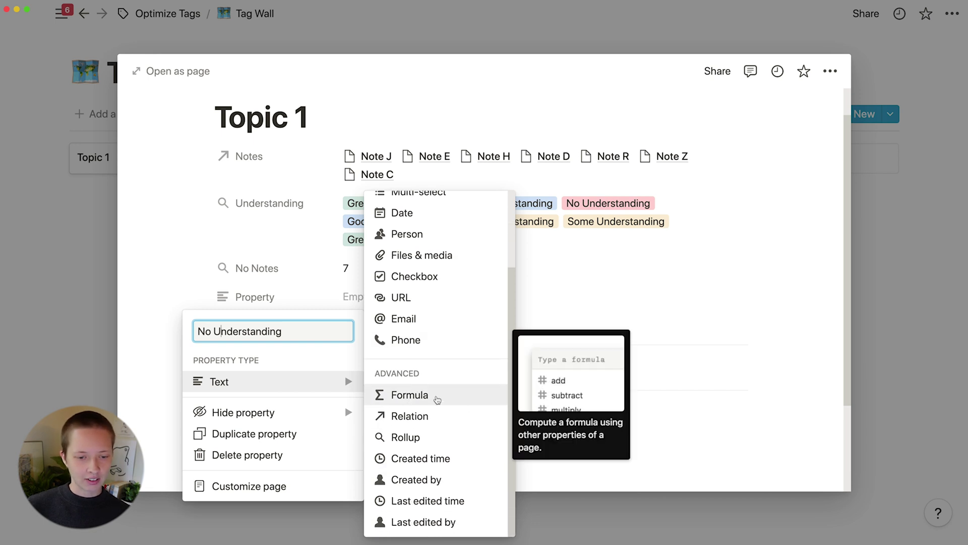
{"action": "left_click", "coordinate": [447, 399]}
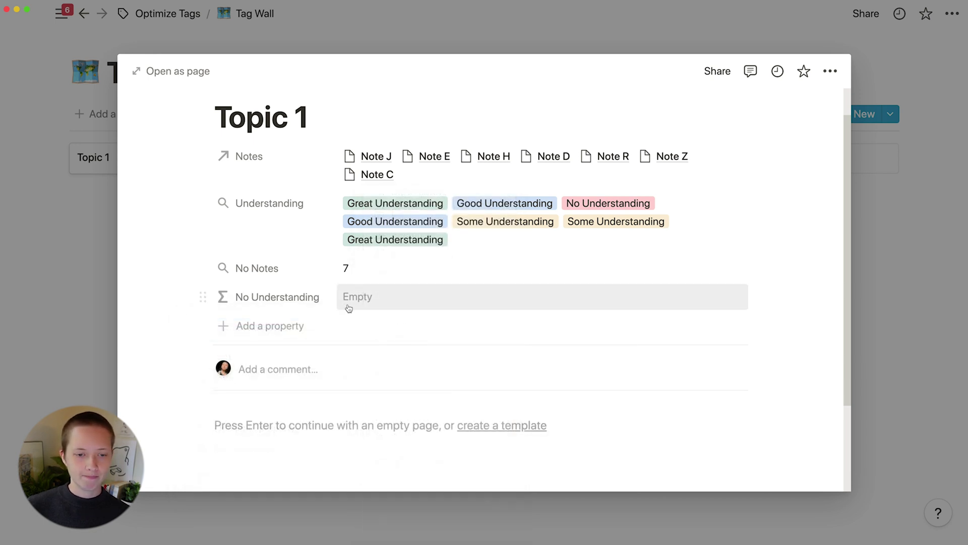
Open Topic 1 as a full page and give No Understanding the formula replaceAll(prop("Understanding"), "", "")
{"action": "left_click", "coordinate": [363, 297]}
{"action": "left_click", "coordinate": [795, 73]}
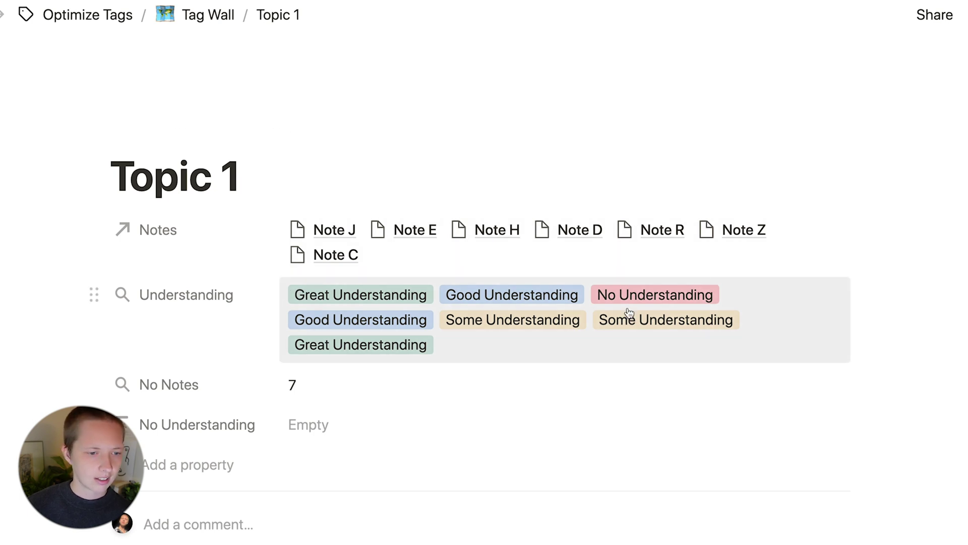
{"action": "left_click", "coordinate": [330, 427]}
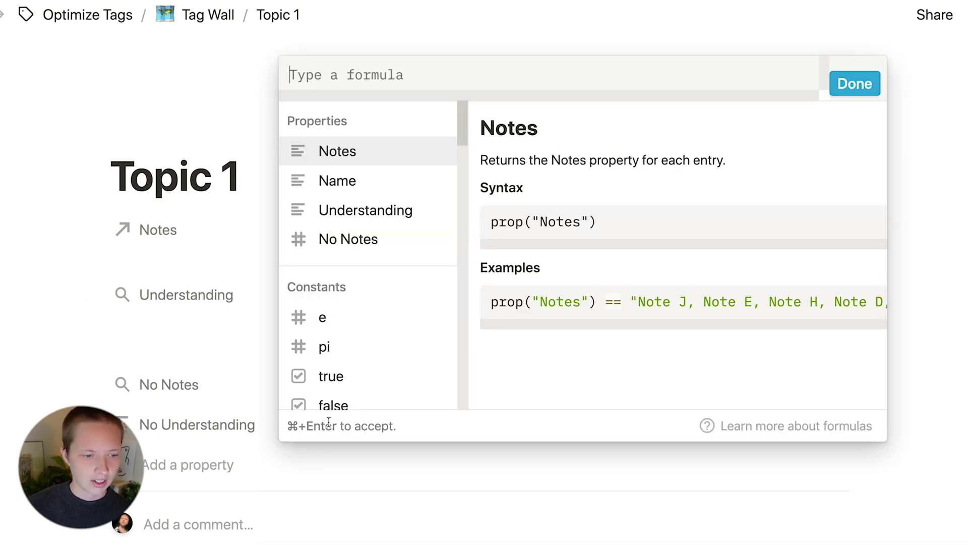
{"action": "type", "text": "replac"}
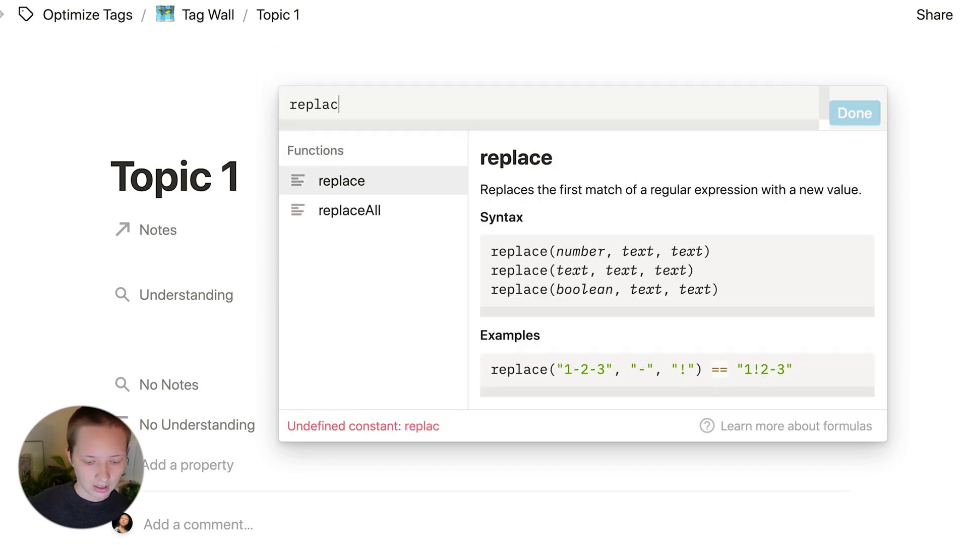
{"action": "type", "text": "eAll("}
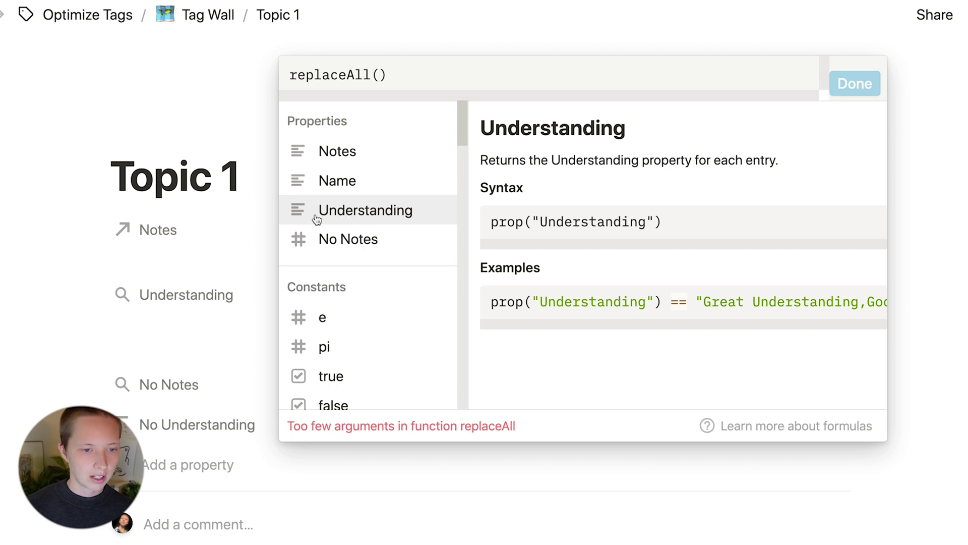
{"action": "left_click", "coordinate": [383, 209]}
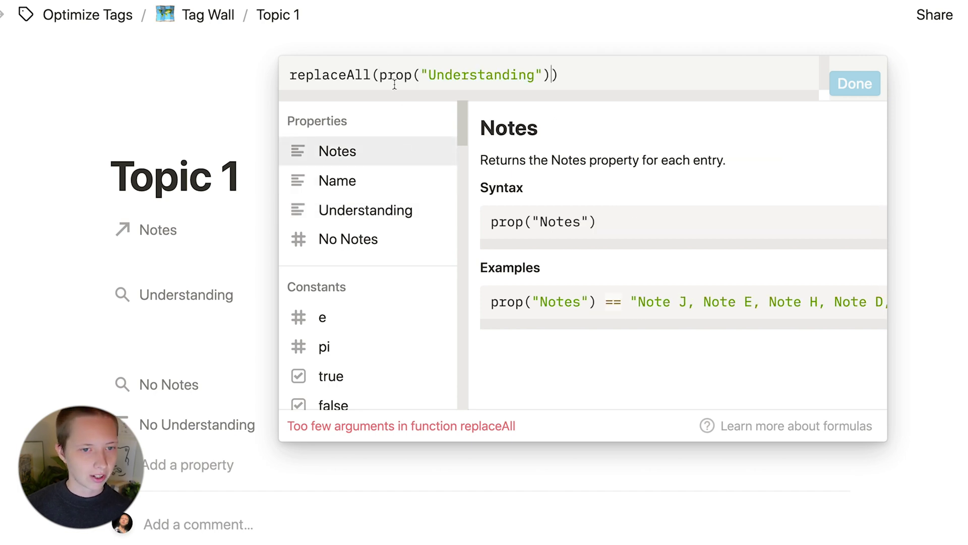
{"action": "type", "text": ", "}
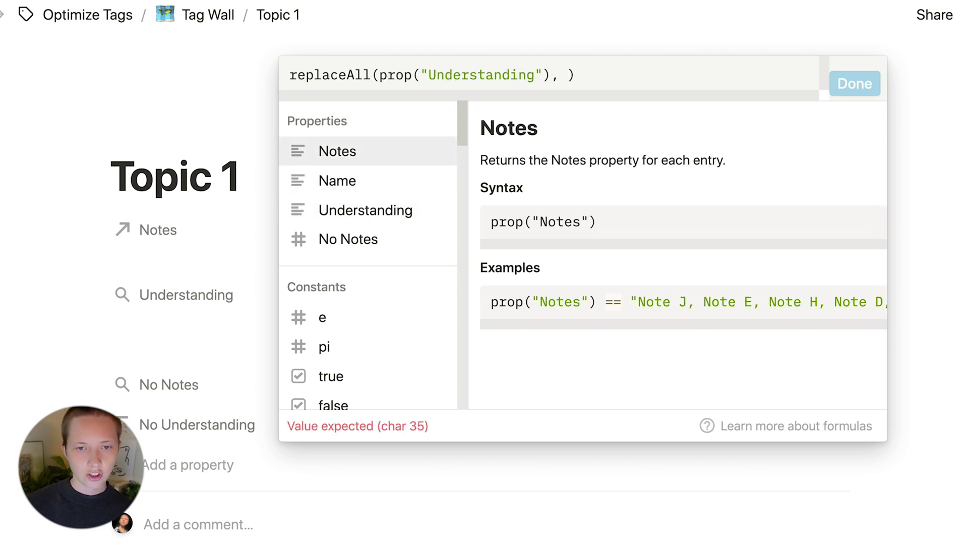
{"action": "type", "text": "\"\""}
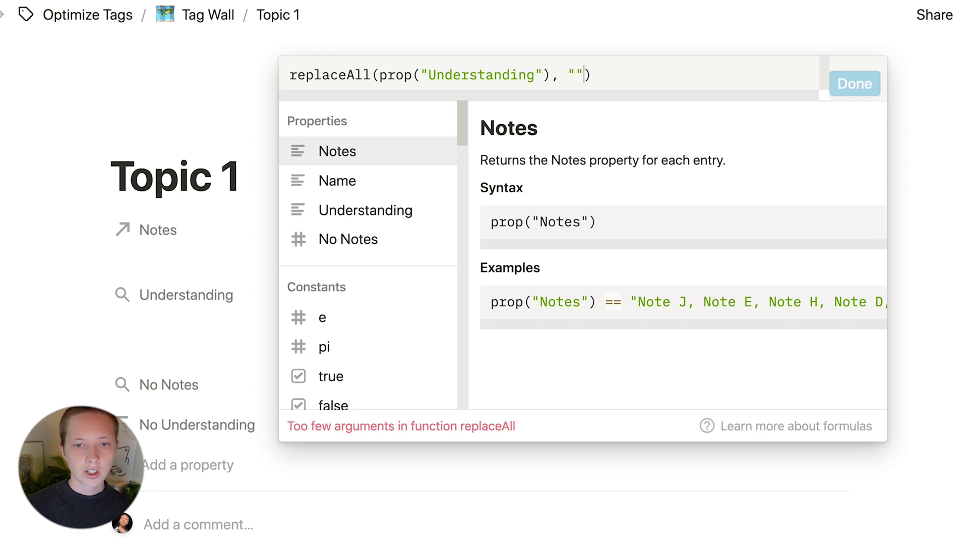
{"action": "type", "text": ", \"\""}
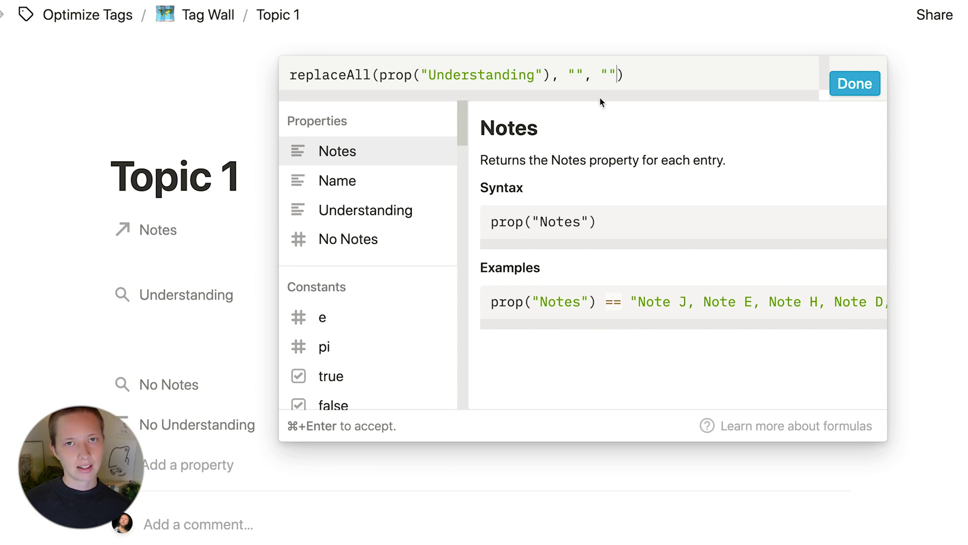
{"action": "left_click_drag", "start_coordinate": [617, 72], "coordinate": [554, 72]}
{"action": "key", "text": "super+Return"}
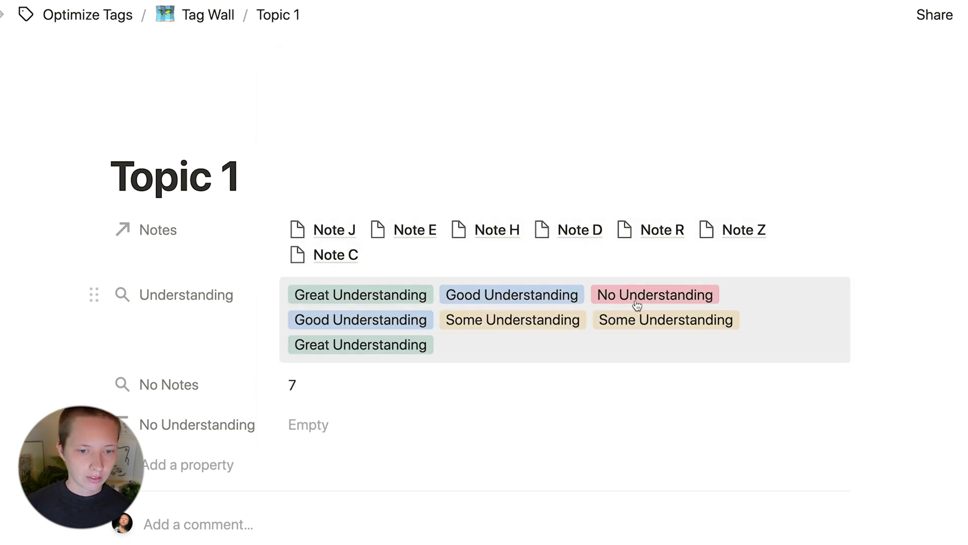
Make the replaceAll in the No Understanding formula replace "No Understanding" with "§"
{"action": "left_click", "coordinate": [327, 428]}
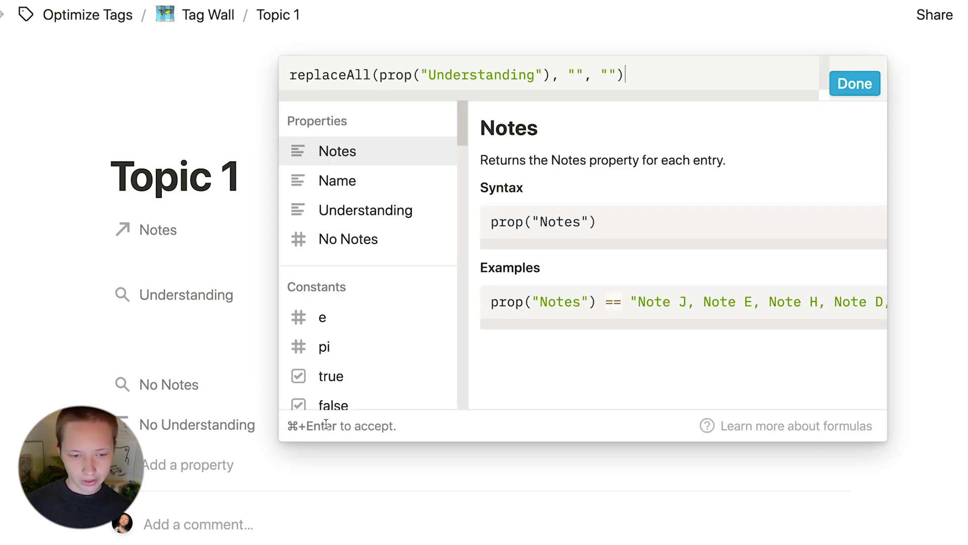
{"action": "left_click", "coordinate": [574, 76]}
{"action": "type", "text": "no"}
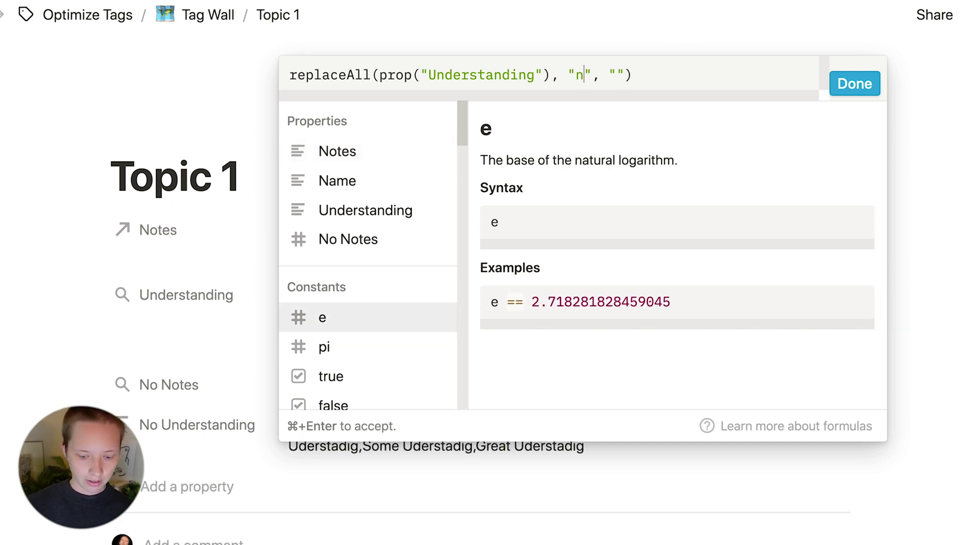
{"action": "key", "text": "BackSpace"}
{"action": "key", "text": "BackSpace"}
{"action": "key", "text": "BackSpace"}
{"action": "type", "text": "No Understanding"}
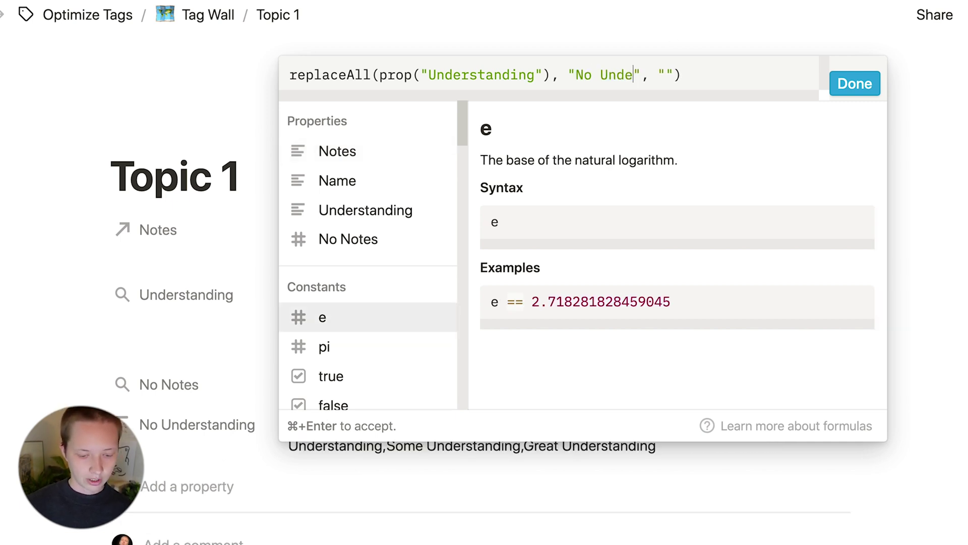
{"action": "left_click", "coordinate": [865, 79]}
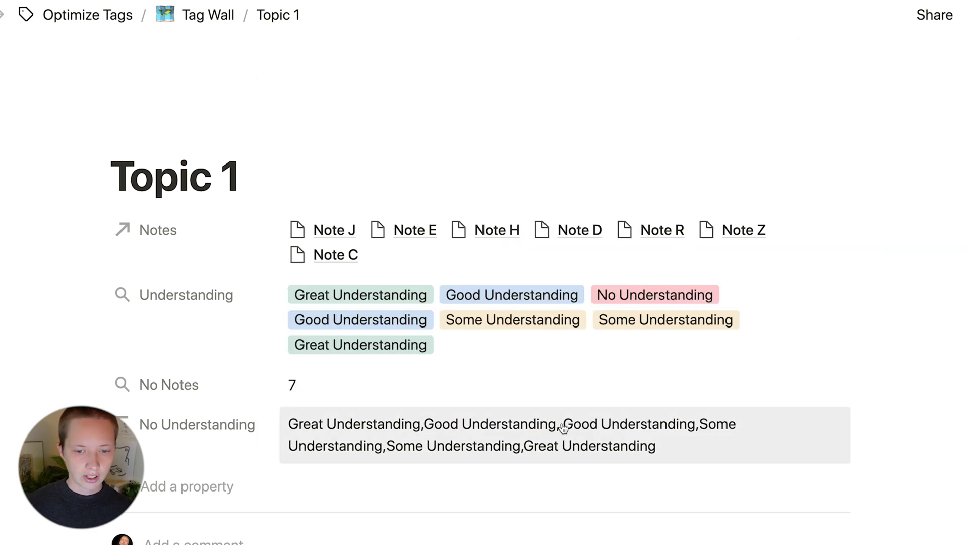
{"action": "left_click", "coordinate": [552, 444]}
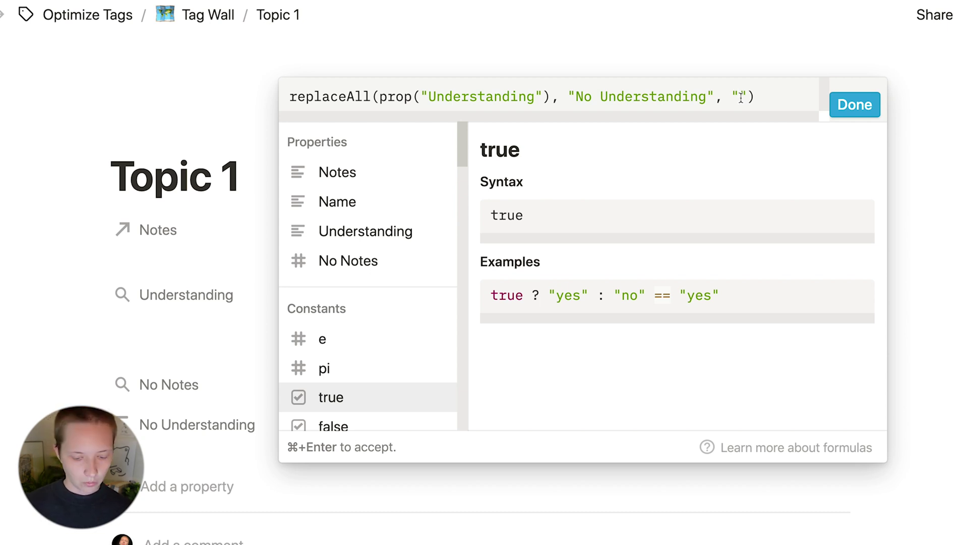
{"action": "type", "text": "§"}
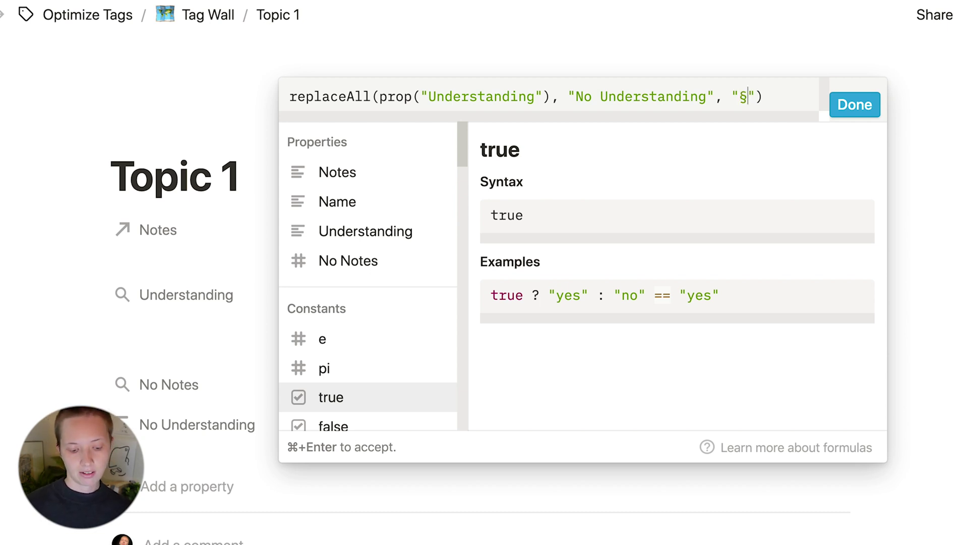
Wrap the existing replaceAll expression in a second replaceAll with two empty text arguments, "" and ""
{"action": "left_click", "coordinate": [289, 98]}
{"action": "type", "text": "replaceAll("}
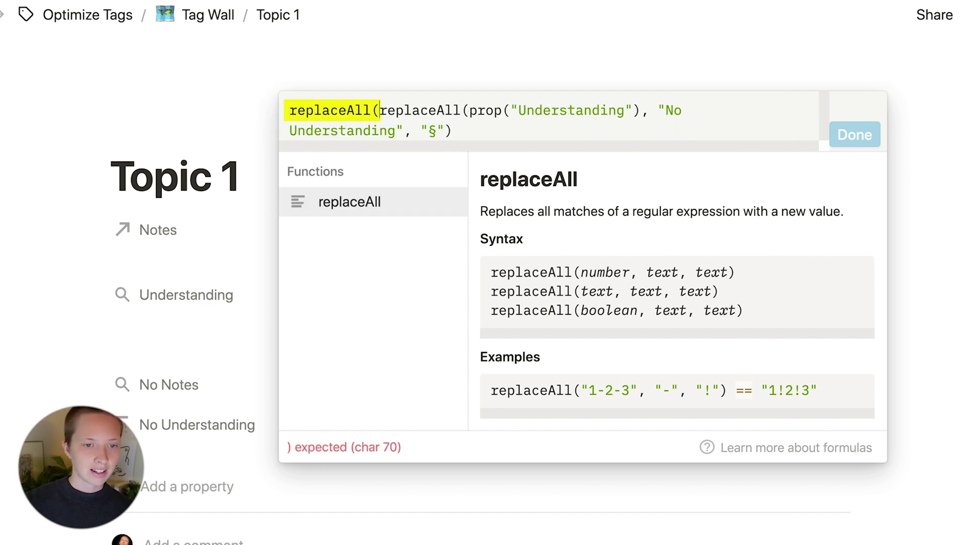
{"action": "left_click", "coordinate": [494, 133]}
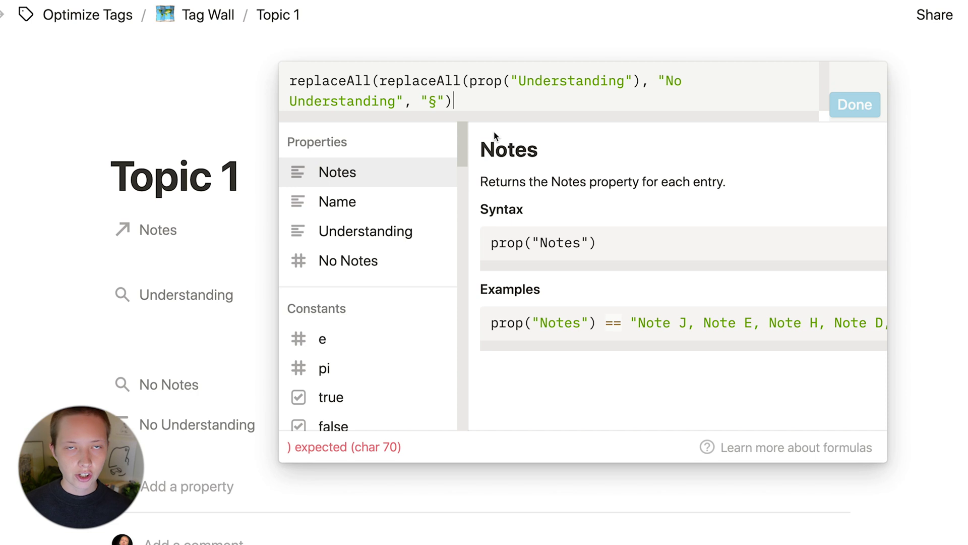
{"action": "type", "text": ", \"\", \"\""}
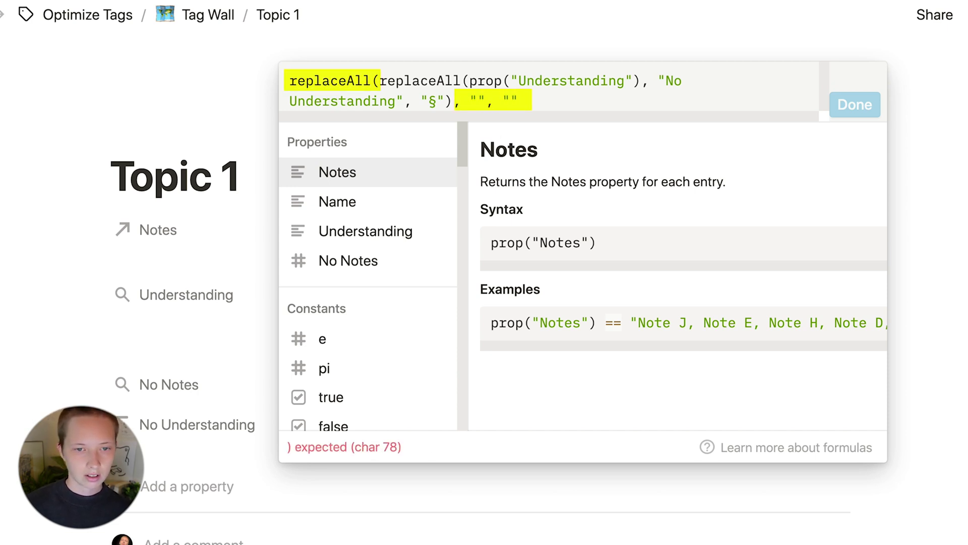
{"action": "type", "text": ")"}
Set the outer replaceAll's search pattern to "[^§]" and save the formula
{"action": "left_click", "coordinate": [476, 98]}
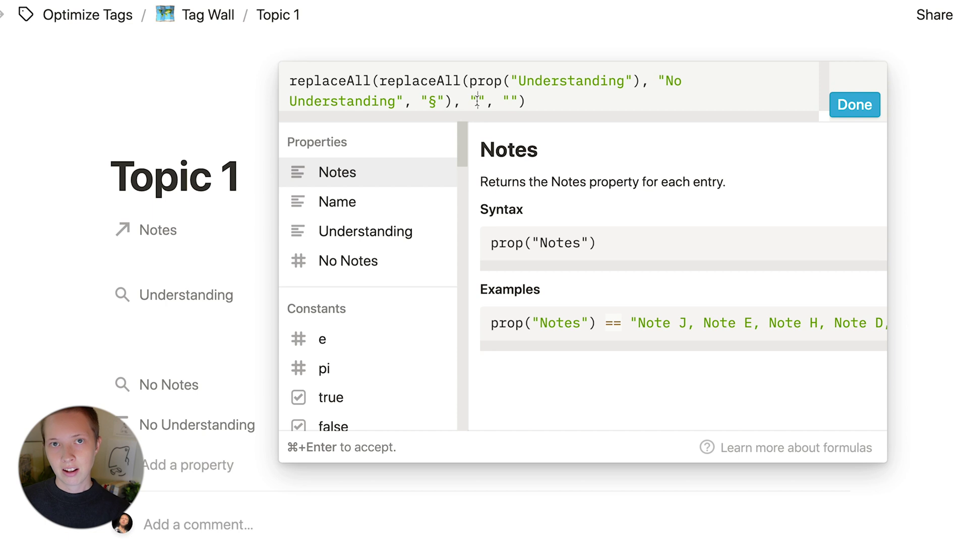
{"action": "type", "text": "[]"}
{"action": "key", "text": "Left"}
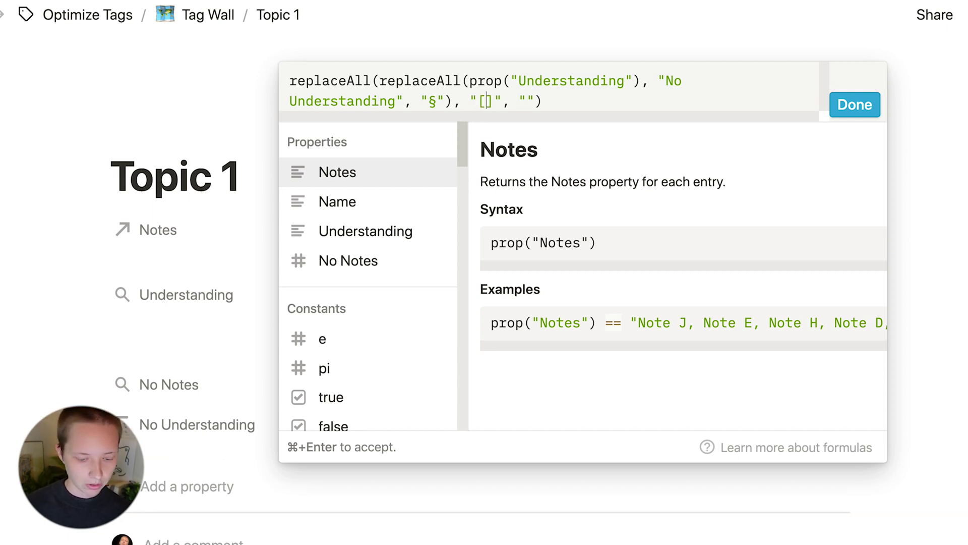
{"action": "type", "text": "^"}
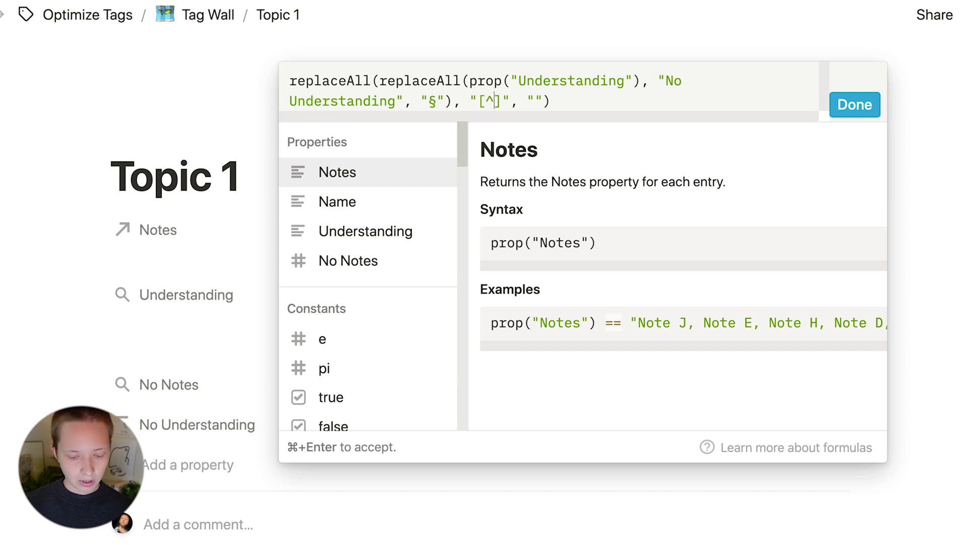
{"action": "type", "text": "§"}
{"action": "key", "text": "super+Return"}
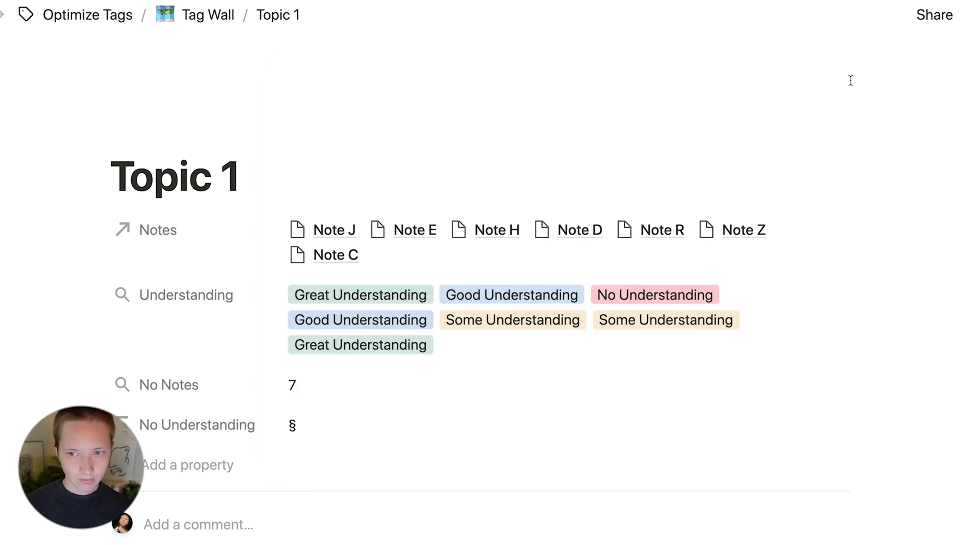
Wrap the whole No Understanding formula in length() and save it
{"action": "left_click", "coordinate": [332, 431]}
{"action": "left_click", "coordinate": [290, 127]}
{"action": "type", "text": "lengt"}
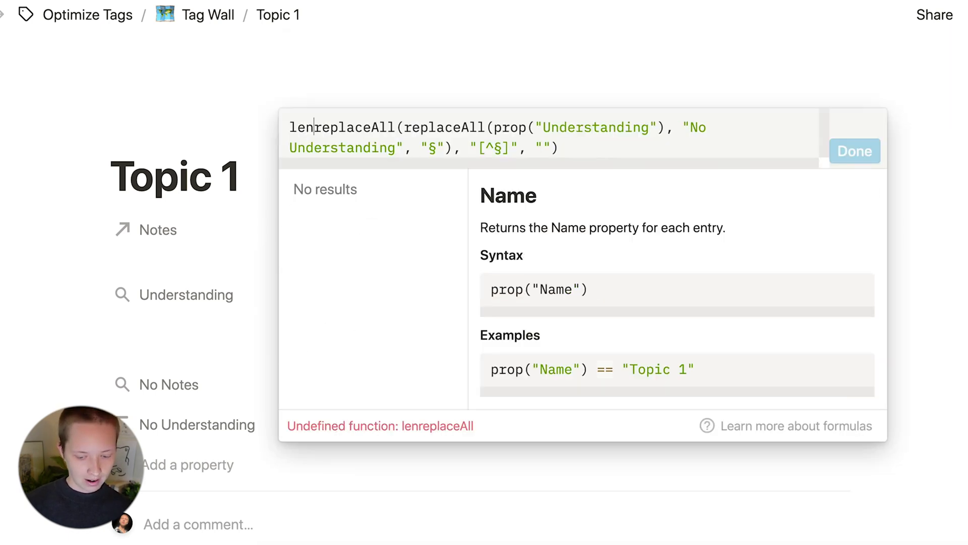
{"action": "type", "text": "h("}
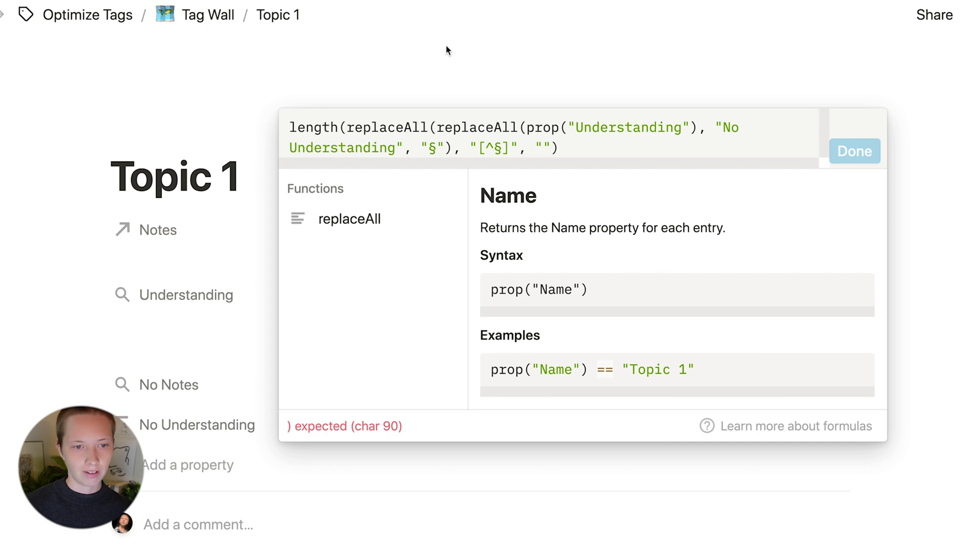
{"action": "left_click", "coordinate": [580, 146]}
{"action": "type", "text": ")"}
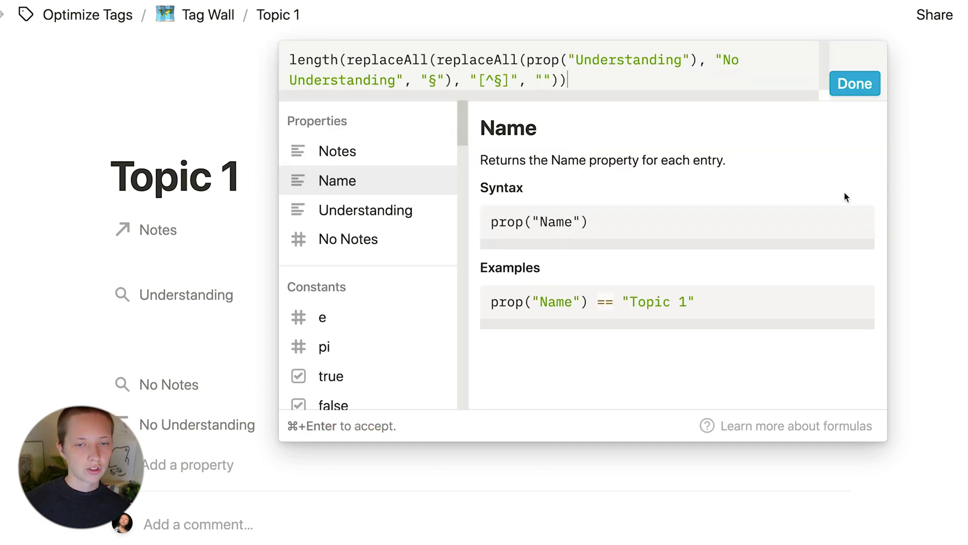
{"action": "left_click", "coordinate": [855, 83]}
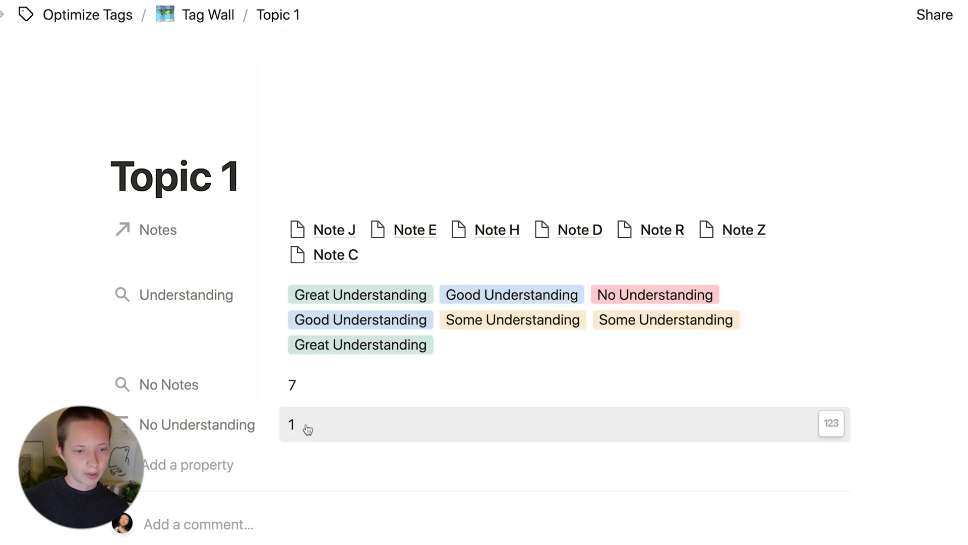
Create Note 12 through Topic 1's Notes relation and set its Understanding to No Understanding
{"action": "left_click", "coordinate": [443, 253]}
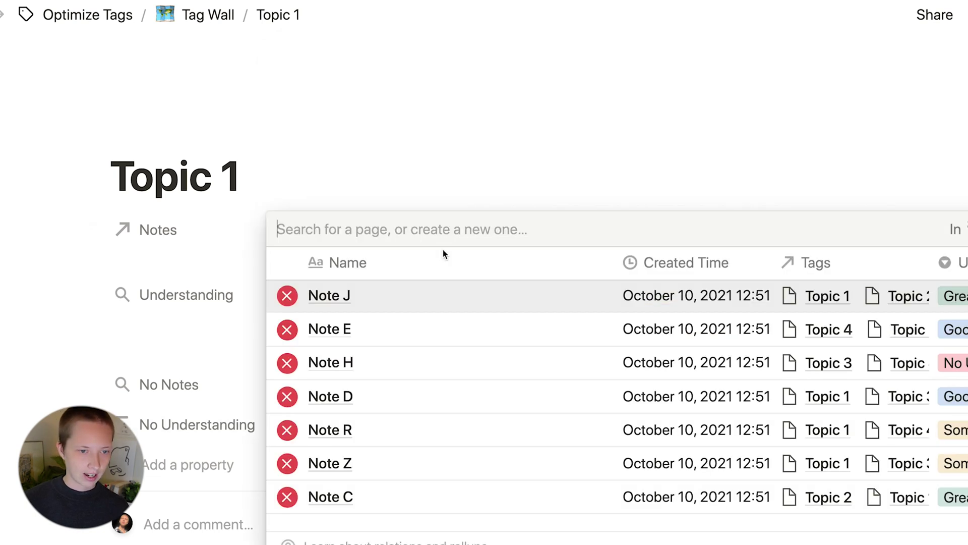
{"action": "type", "text": "Note 12"}
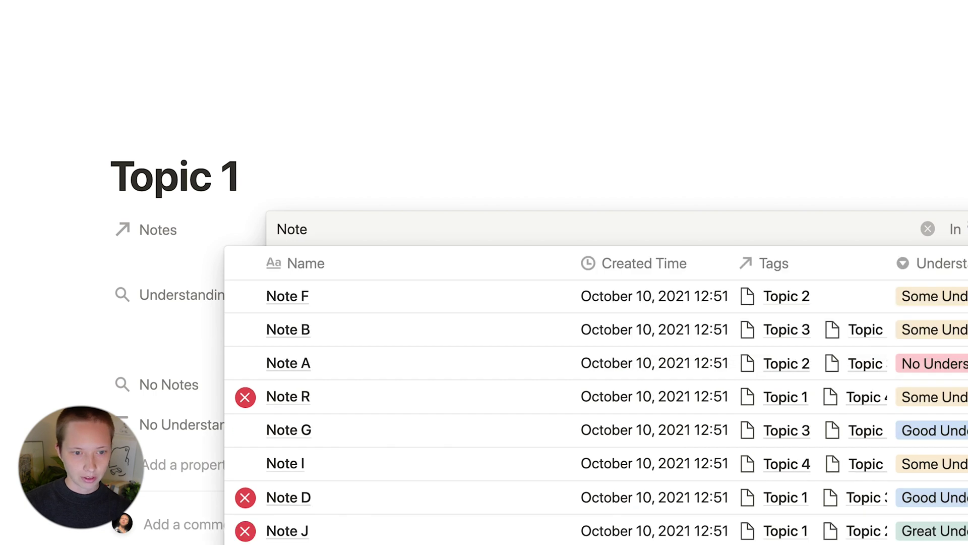
{"action": "key", "text": "Return"}
{"action": "left_click", "coordinate": [305, 342]}
{"action": "left_click", "coordinate": [333, 409]}
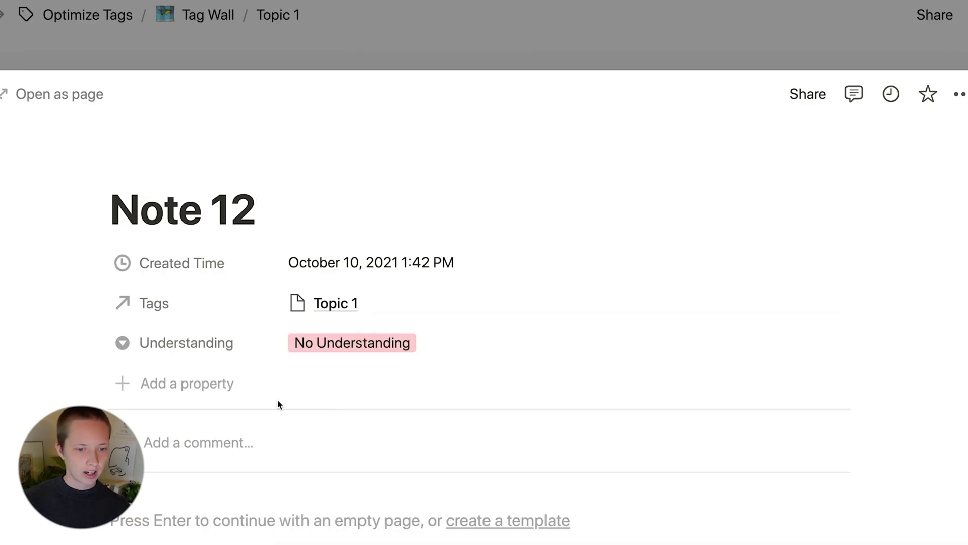
{"action": "key", "text": "Escape"}
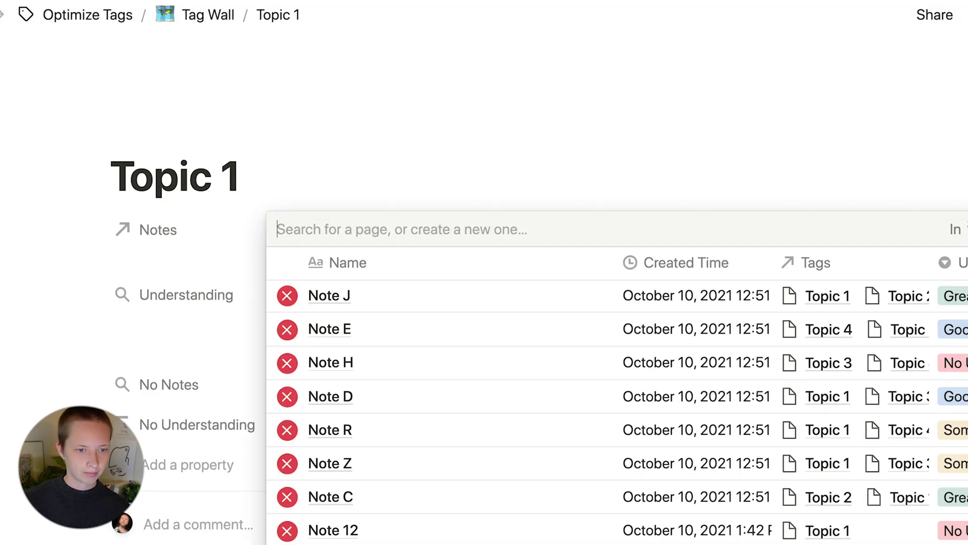
{"action": "key", "text": "Escape"}
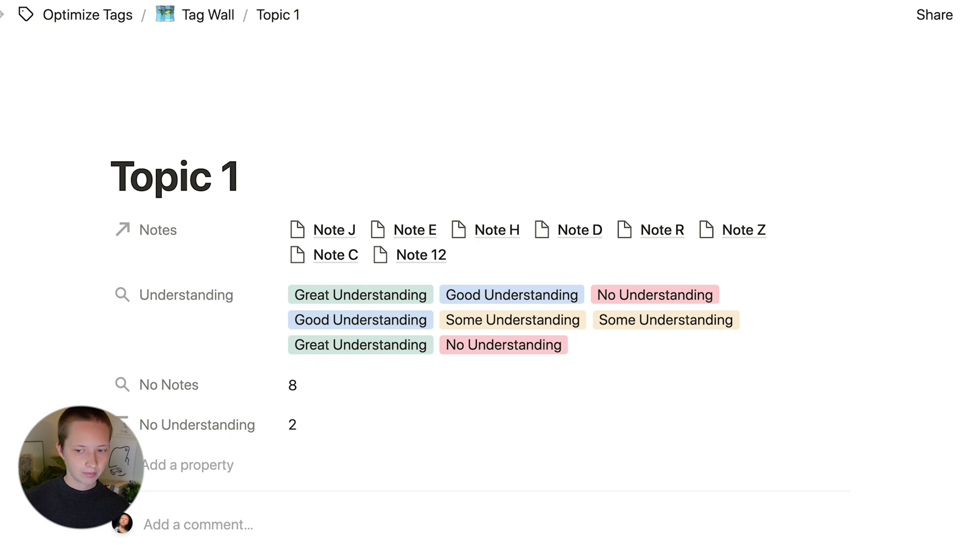
Extend the No Understanding formula to divide the length result by prop("No Notes") and multiply it by 100
{"action": "left_click", "coordinate": [328, 432]}
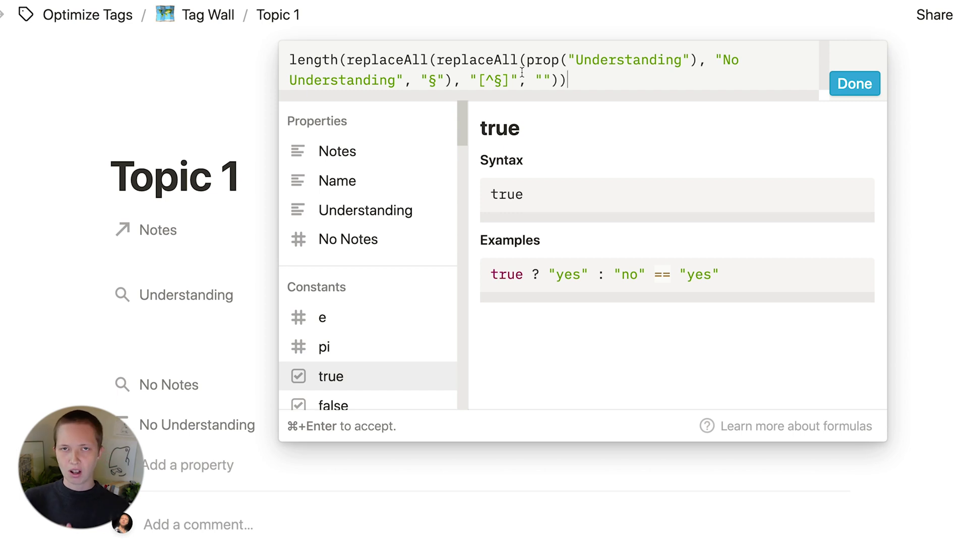
{"action": "left_click", "coordinate": [42, 201]}
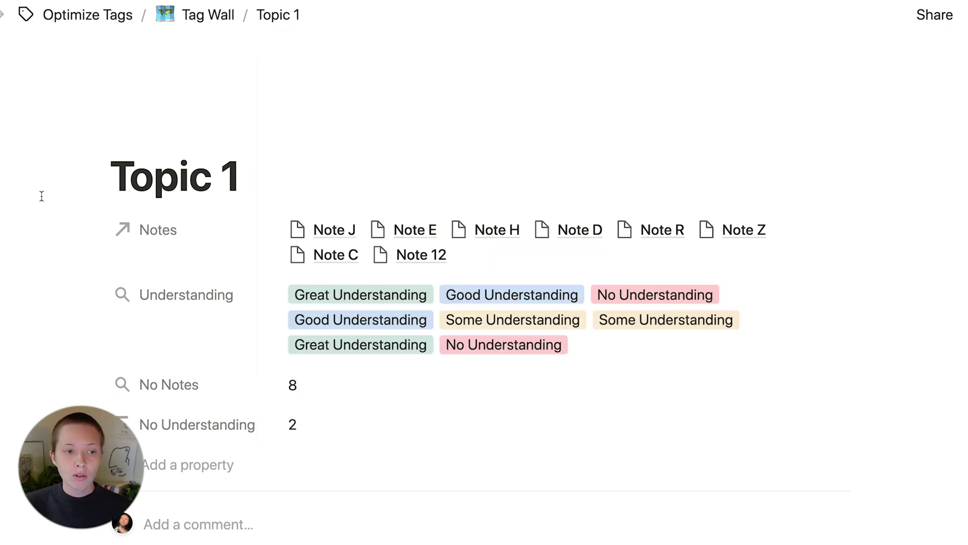
{"action": "left_click", "coordinate": [308, 422]}
{"action": "type", "text": "/"}
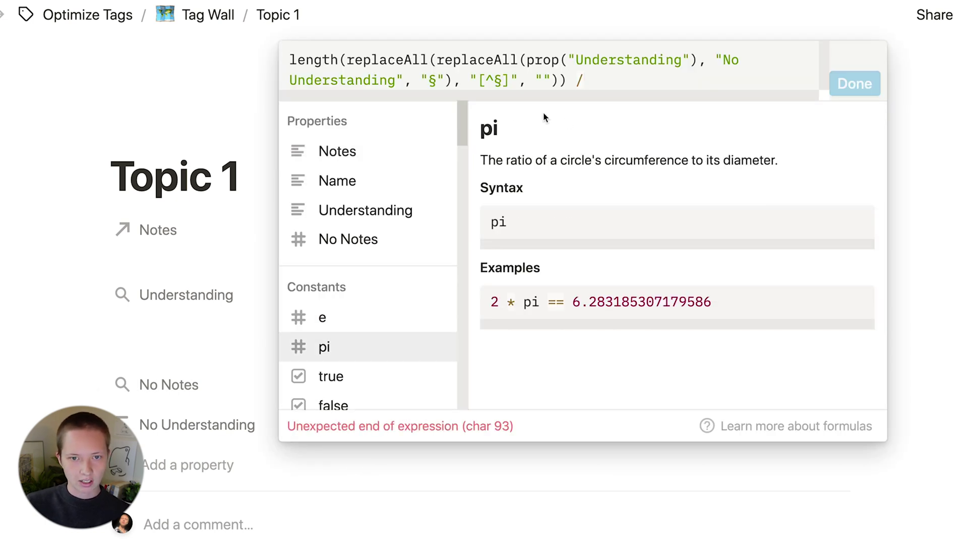
{"action": "left_click", "coordinate": [333, 252]}
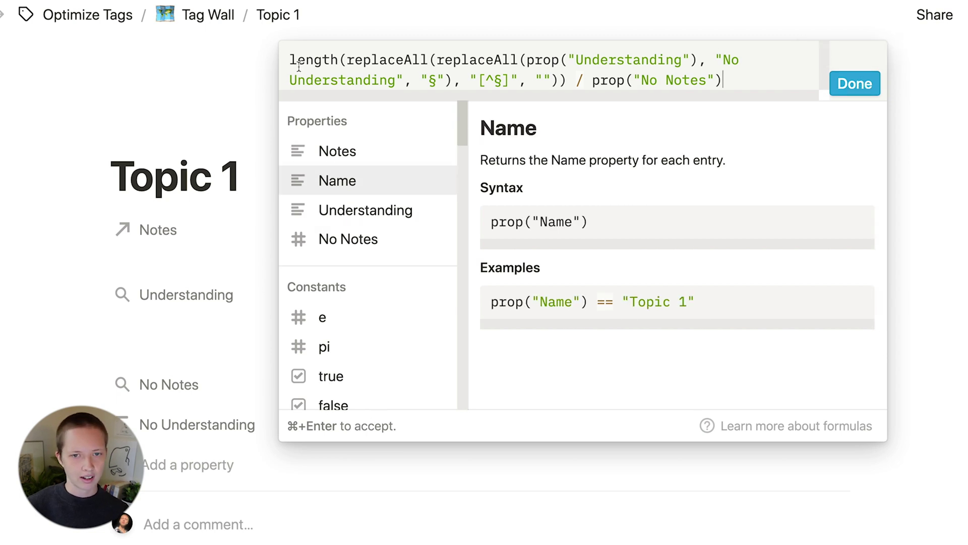
{"action": "type", "text": "8"}
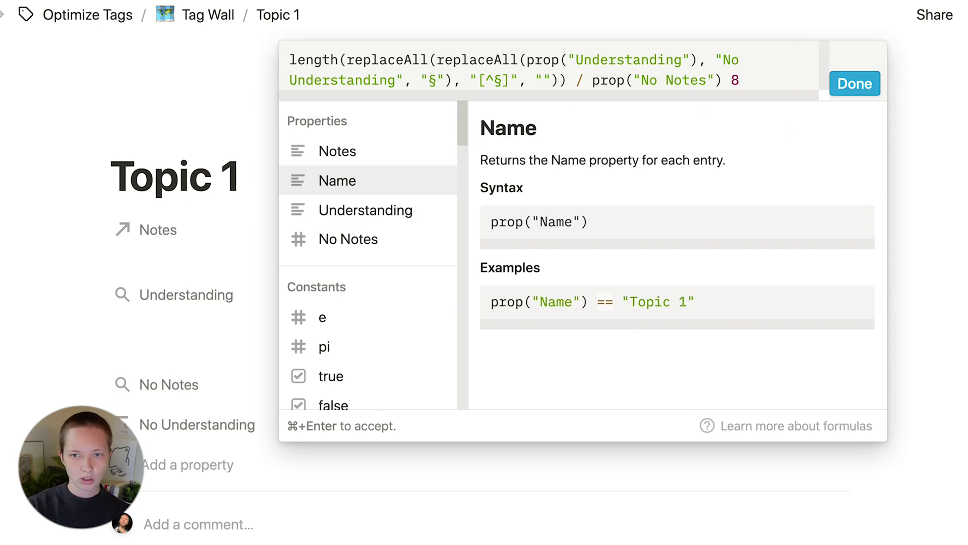
{"action": "key", "text": "BackSpace"}
{"action": "type", "text": "* 100"}
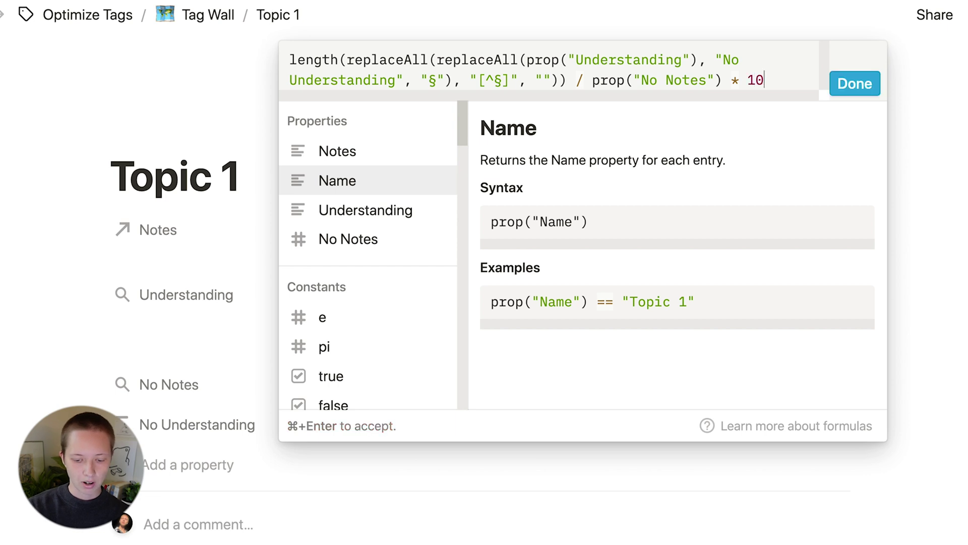
Wrap the whole percentage expression in the No Understanding formula in round()
{"action": "left_click", "coordinate": [291, 59]}
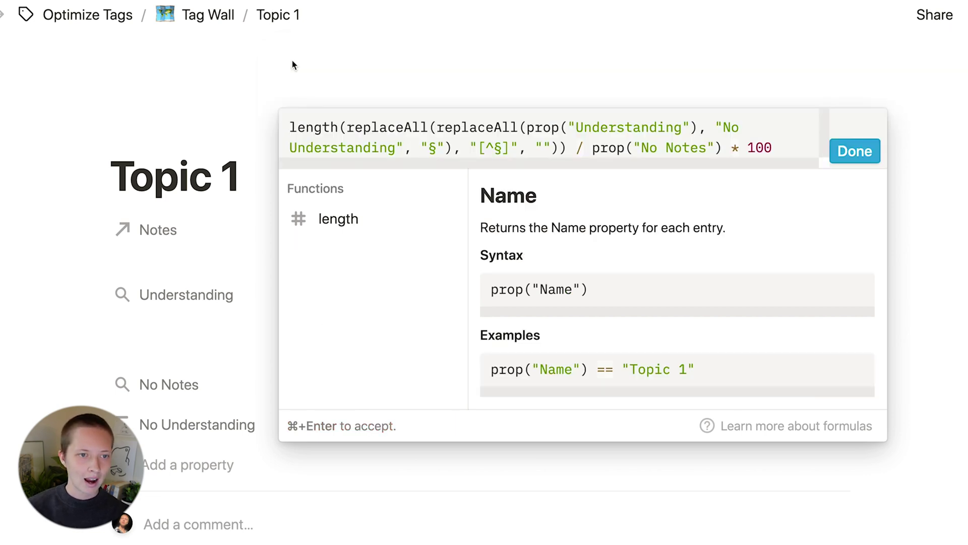
{"action": "type", "text": "round("}
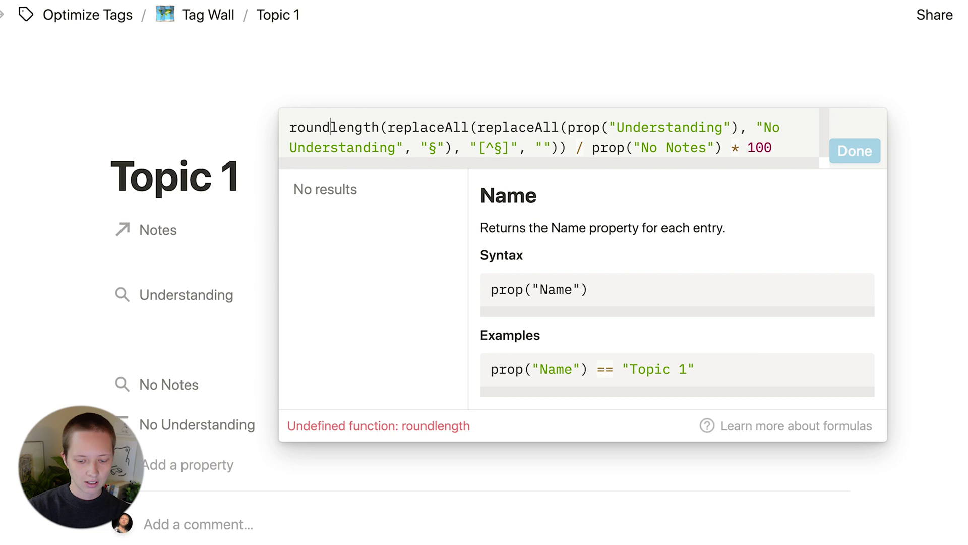
{"action": "left_click", "coordinate": [785, 154]}
{"action": "type", "text": ")"}
Wrap the rounded expression in format() and save the No Understanding formula
{"action": "left_click", "coordinate": [290, 62]}
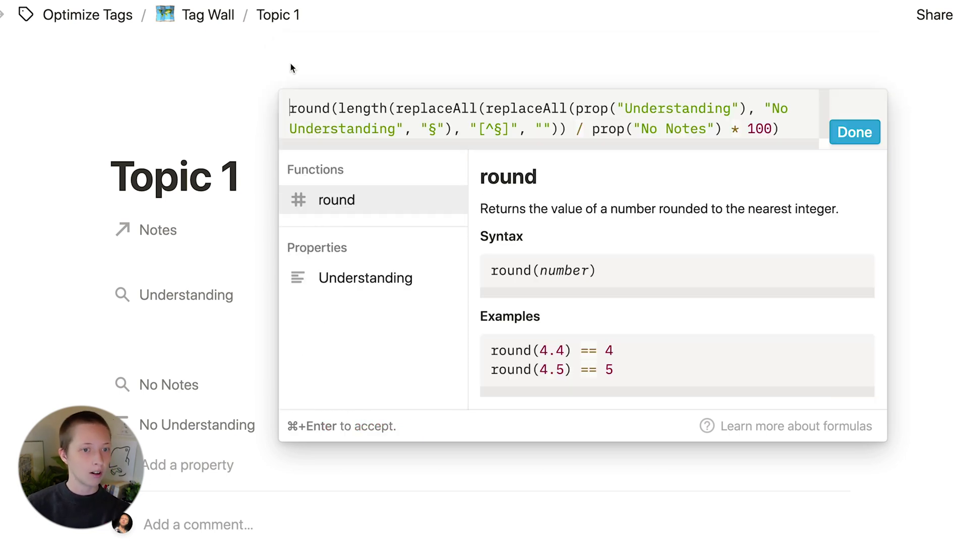
{"action": "type", "text": "format("}
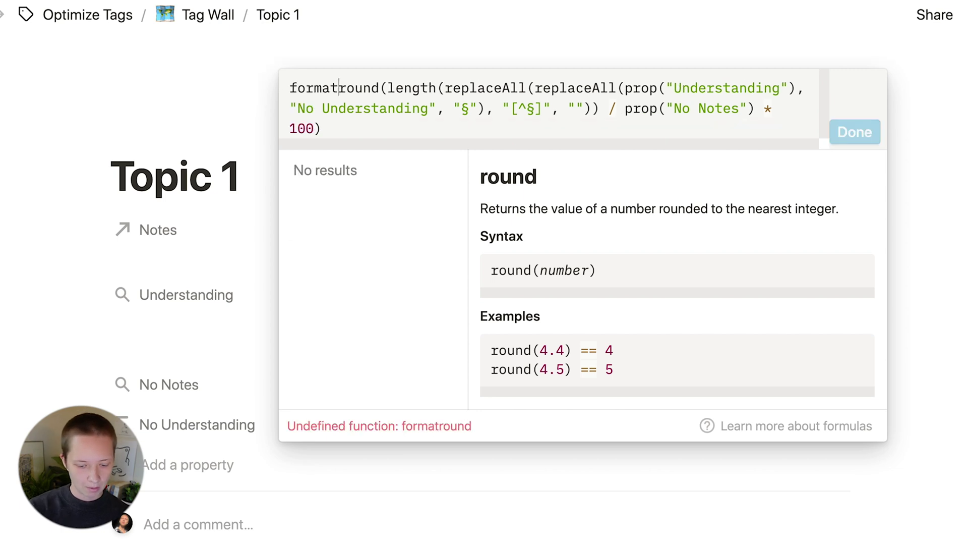
{"action": "left_click", "coordinate": [325, 130]}
{"action": "type", "text": ")"}
{"action": "key", "text": "super+Return"}
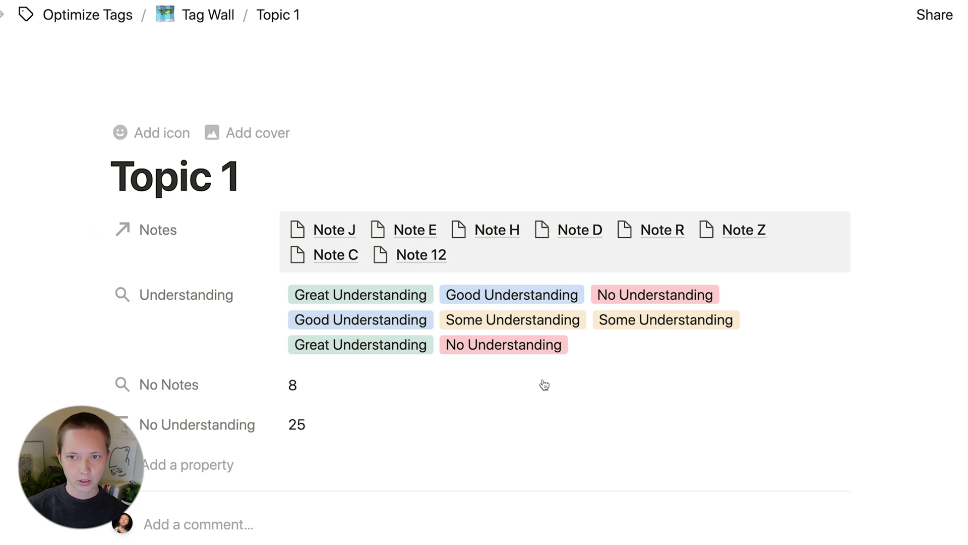
Append + "%" to the end of the No Understanding formula and save it
{"action": "left_click", "coordinate": [305, 437]}
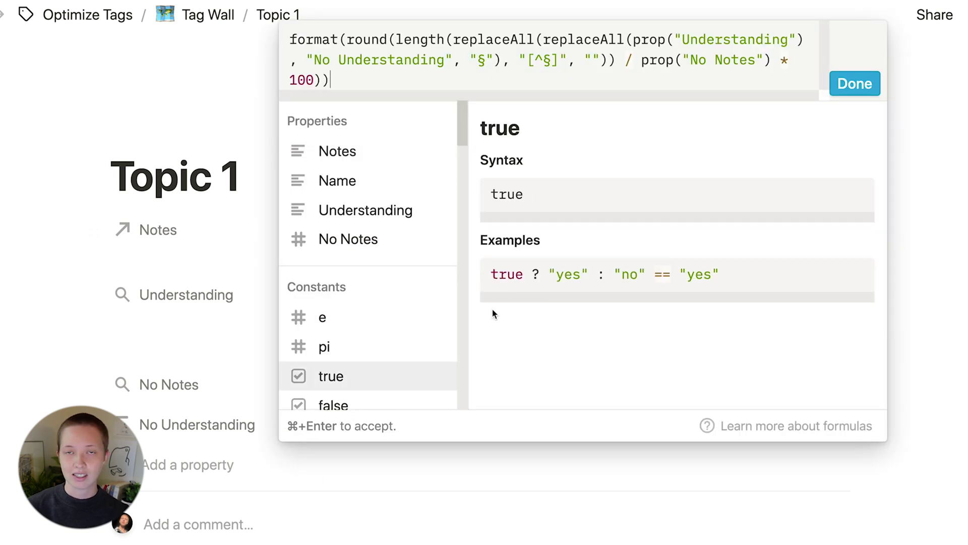
{"action": "type", "text": "+ \"\""}
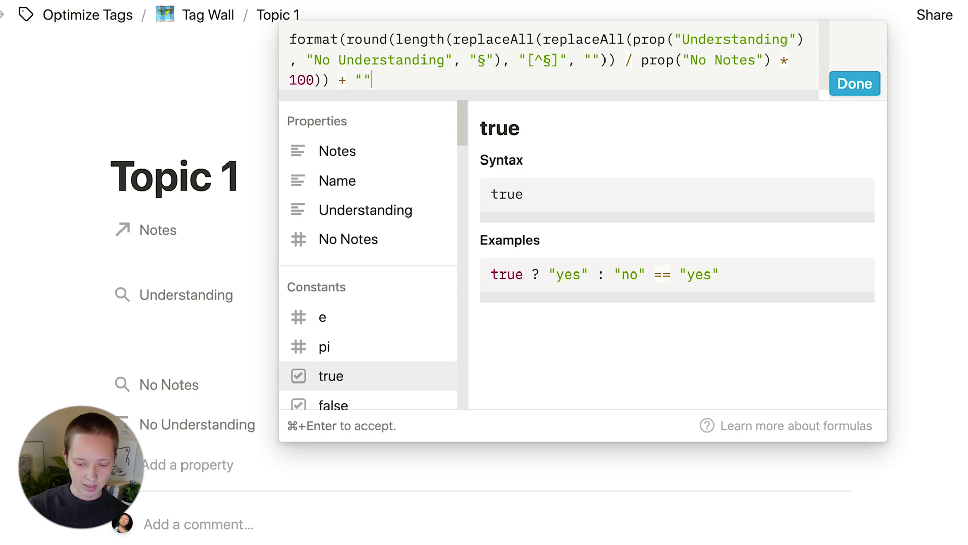
{"action": "key", "text": "Left"}
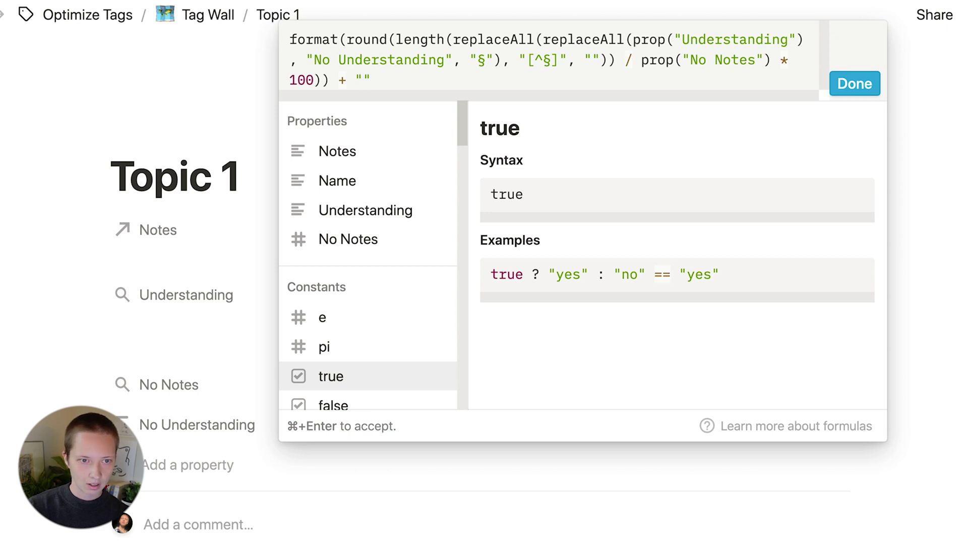
{"action": "type", "text": "%"}
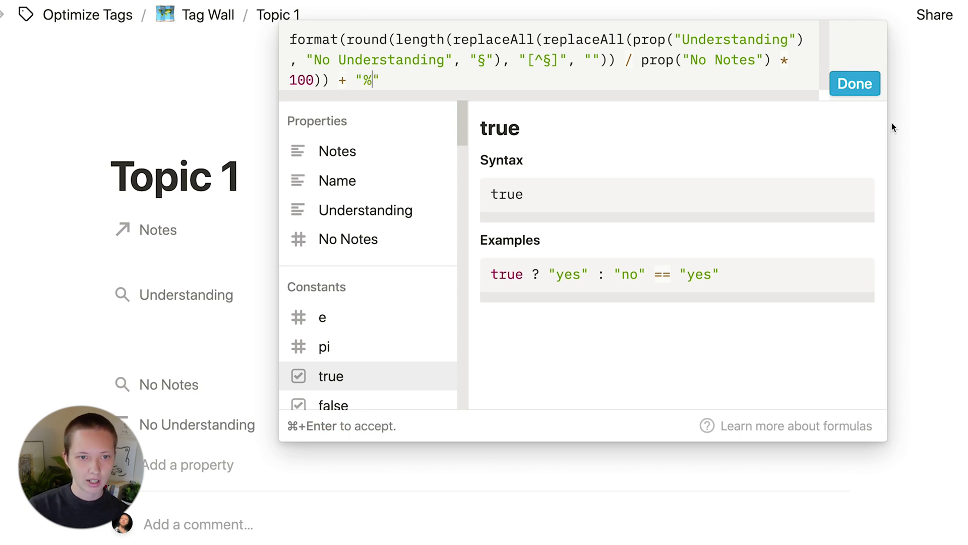
{"action": "left_click", "coordinate": [855, 84]}
Prepend the text label " No Understanding: " followed by + to the start of the No Understanding formula
{"action": "left_click", "coordinate": [302, 424]}
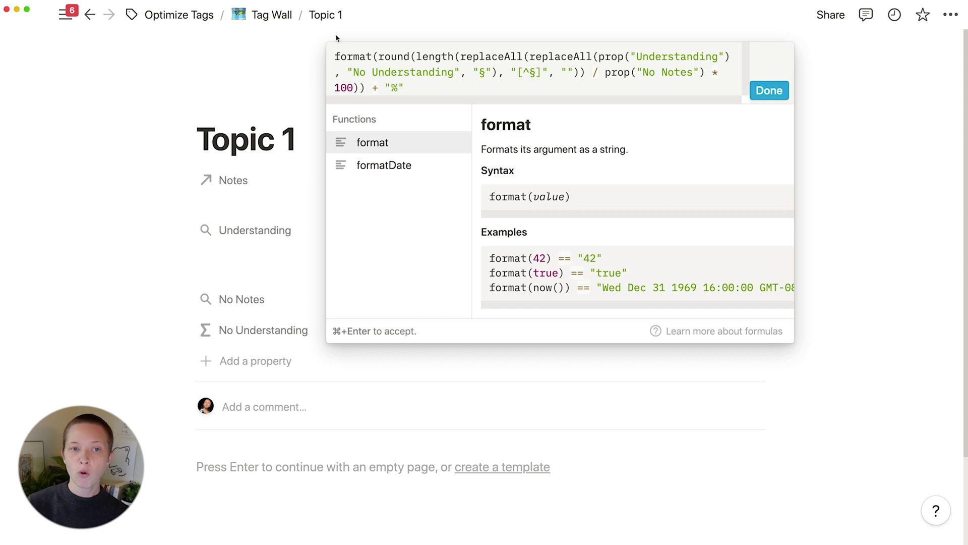
{"action": "type", "text": "\"\" +"}
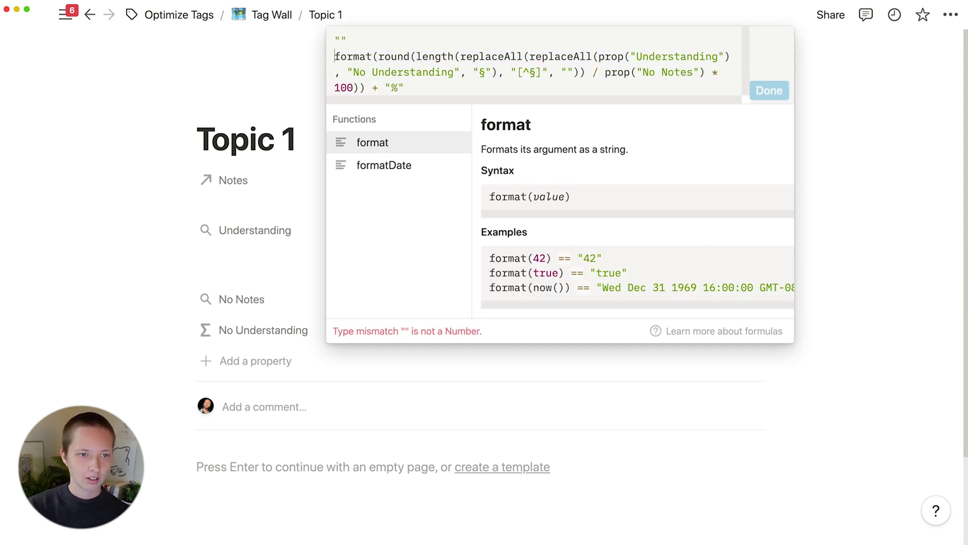
{"action": "left_click", "coordinate": [341, 40]}
{"action": "type", "text": "No Un"}
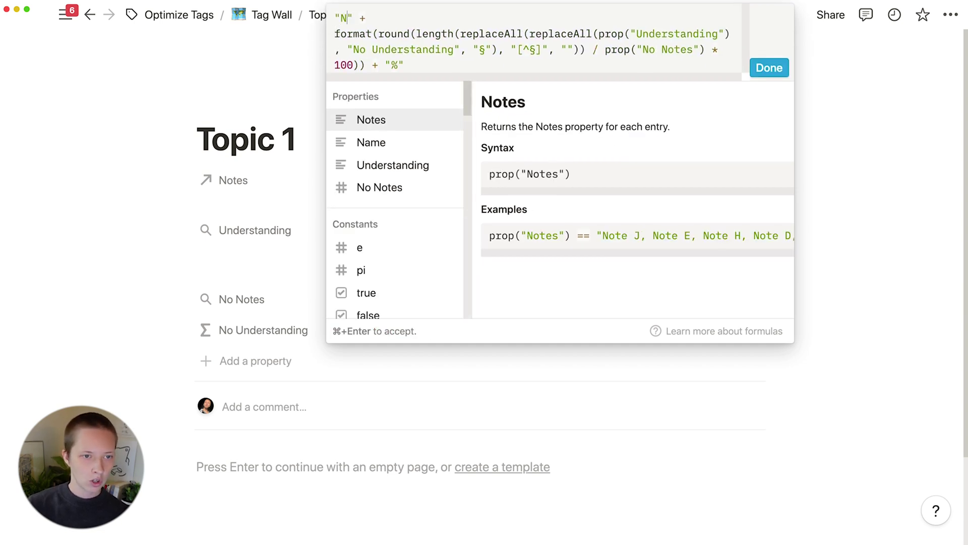
{"action": "type", "text": "derstanding:"}
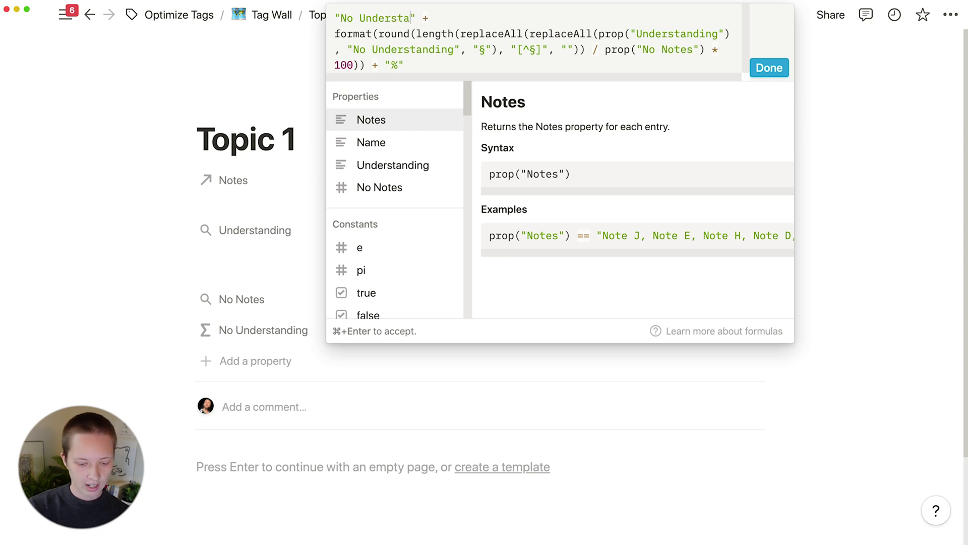
{"action": "left_click", "coordinate": [342, 17]}
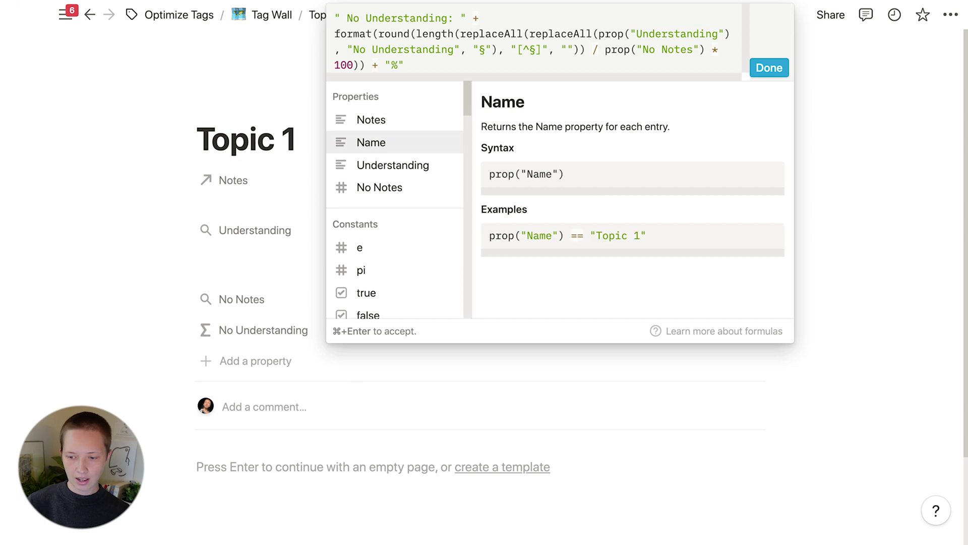
Insert a four-square level indicator with one filled square, ■□□□, before the No Understanding label and save the formula
{"action": "left_click", "coordinate": [338, 18]}
{"action": "type", "text": "🔋"}
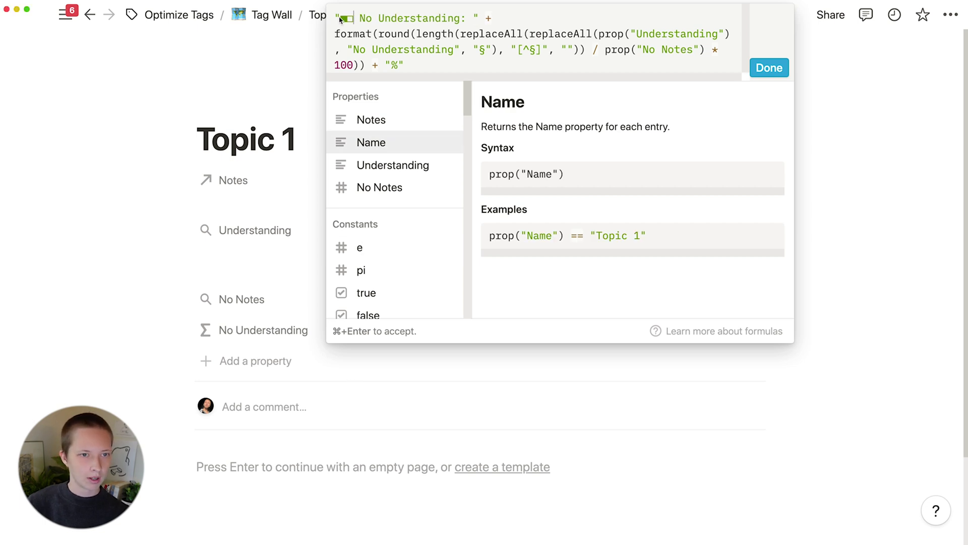
{"action": "left_click", "coordinate": [228, 125]}
{"action": "left_click", "coordinate": [348, 329]}
{"action": "key", "text": "super+v"}
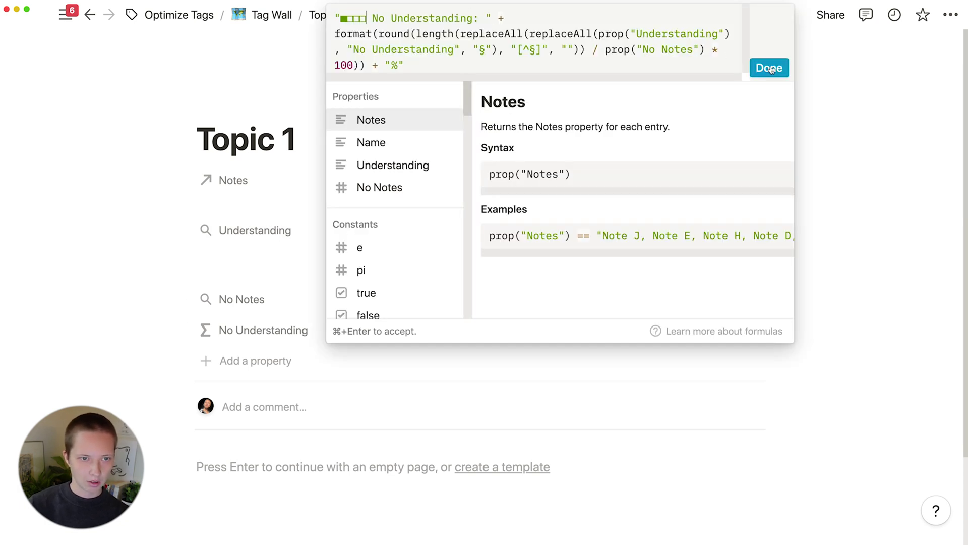
{"action": "left_click", "coordinate": [769, 68]}
Duplicate the No Understanding property and rename the copy Some Understanding
{"action": "left_click", "coordinate": [232, 336]}
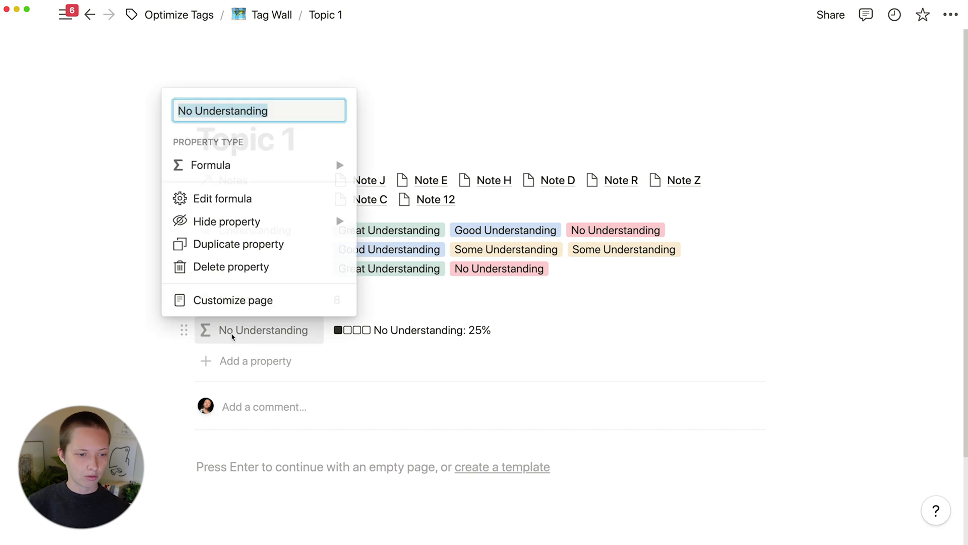
{"action": "left_click", "coordinate": [231, 246]}
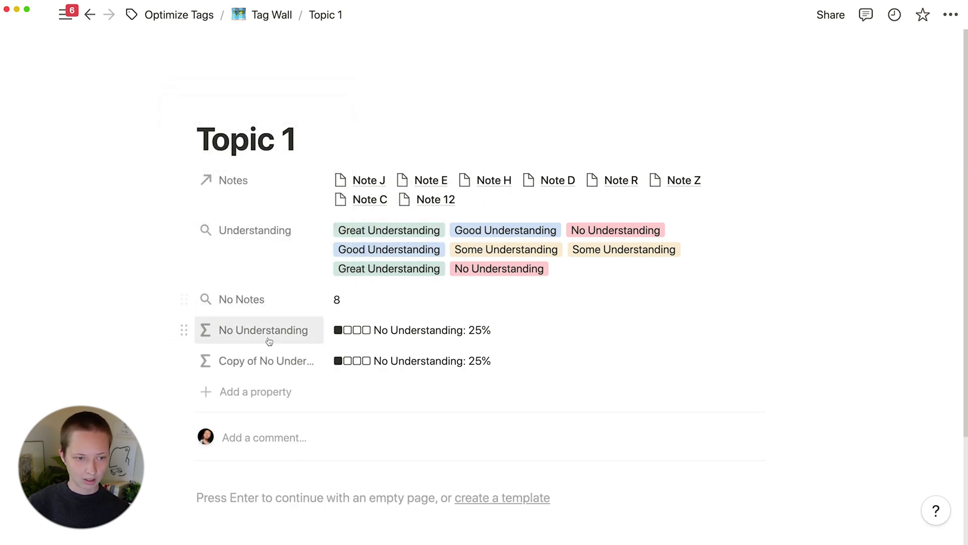
{"action": "left_click", "coordinate": [266, 361]}
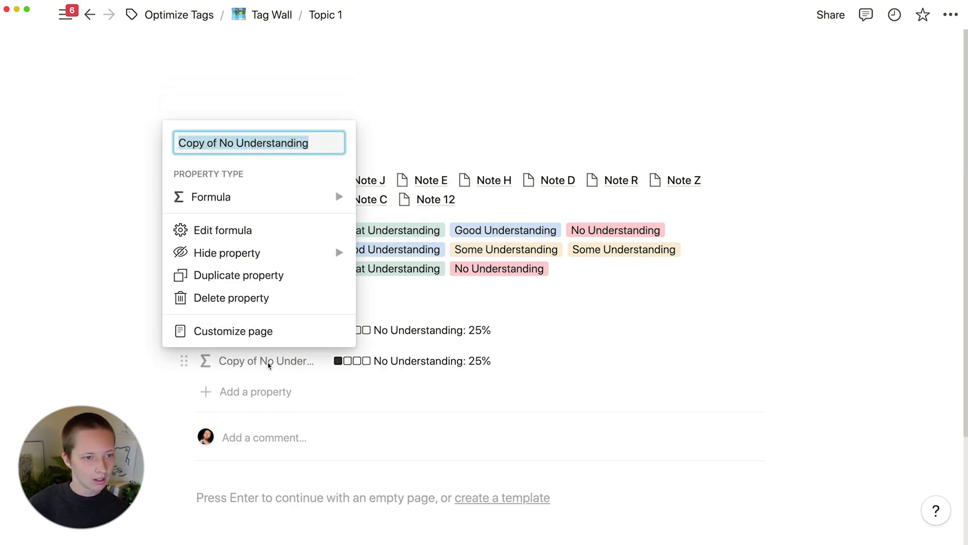
{"action": "type", "text": "Some Understanding"}
{"action": "key", "text": "Return"}
In the Some Understanding formula, change the label and matched text to "Some Understanding", set the indicator to ■■□□, and save
{"action": "left_click", "coordinate": [432, 364]}
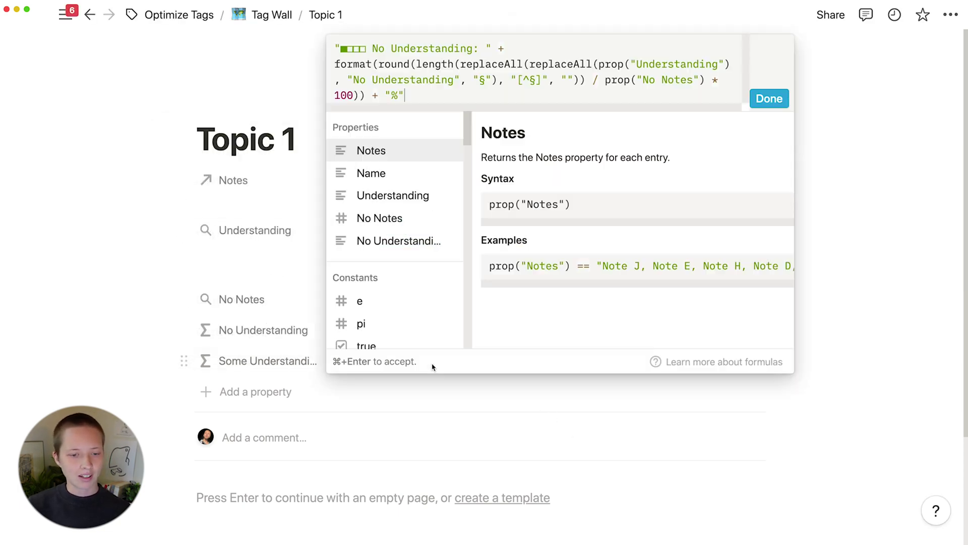
{"action": "double_click", "coordinate": [379, 47]}
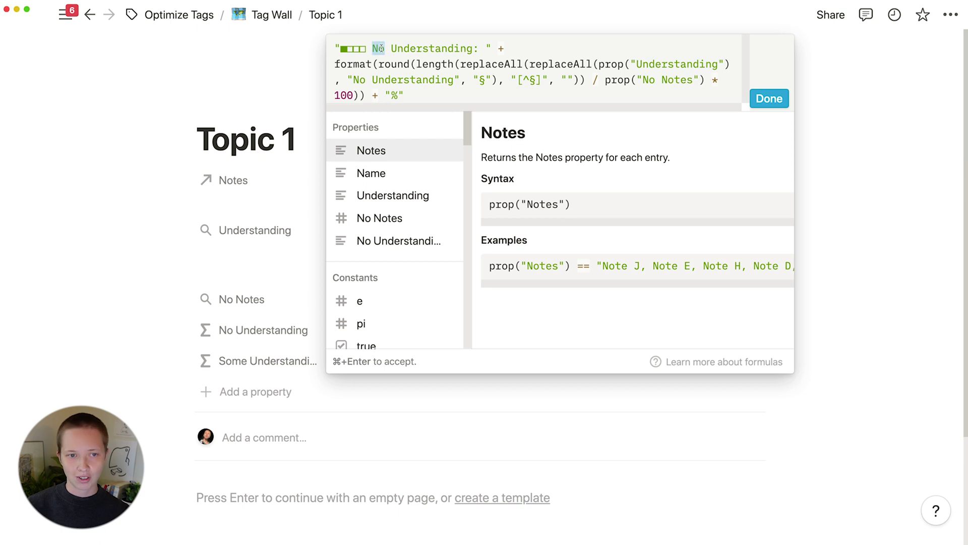
{"action": "type", "text": "Some"}
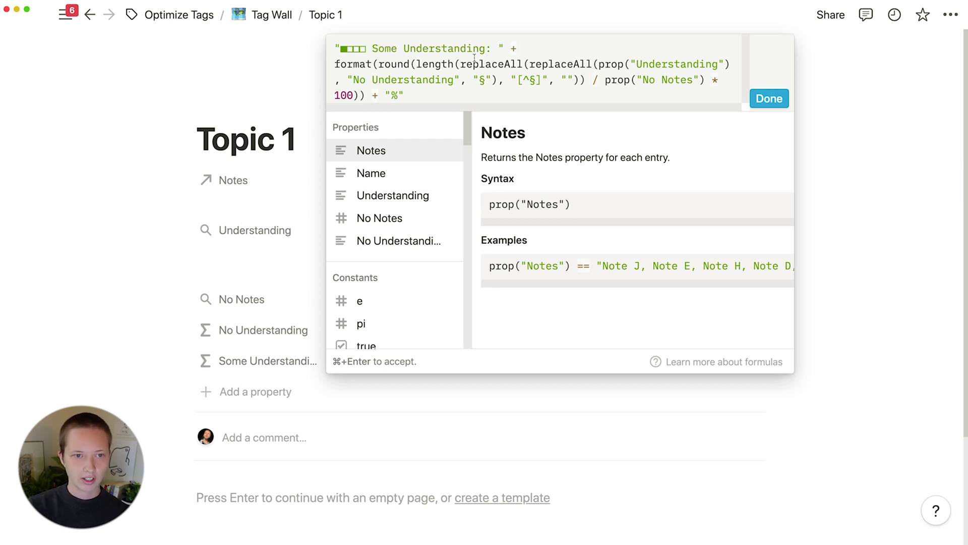
{"action": "double_click", "coordinate": [364, 79]}
{"action": "type", "text": "Some"}
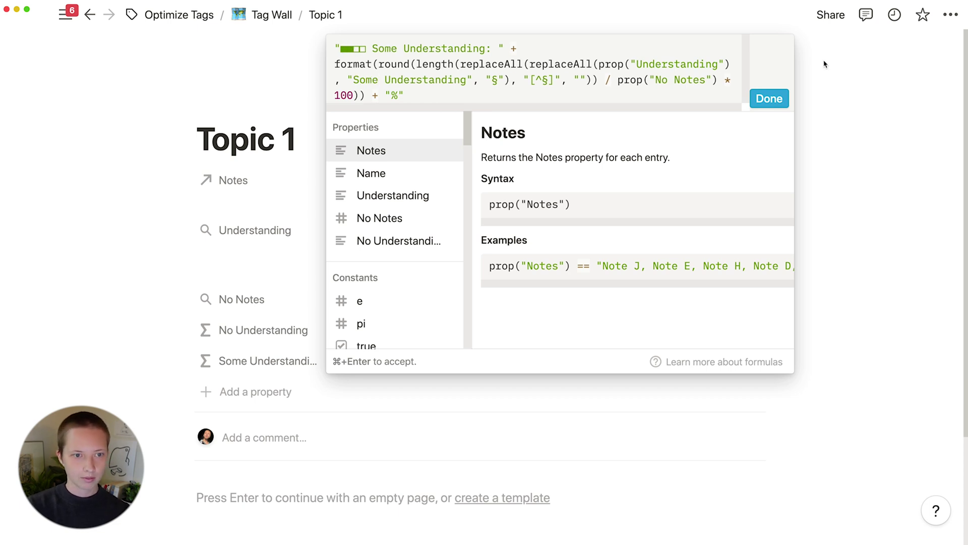
{"action": "left_click", "coordinate": [768, 99]}
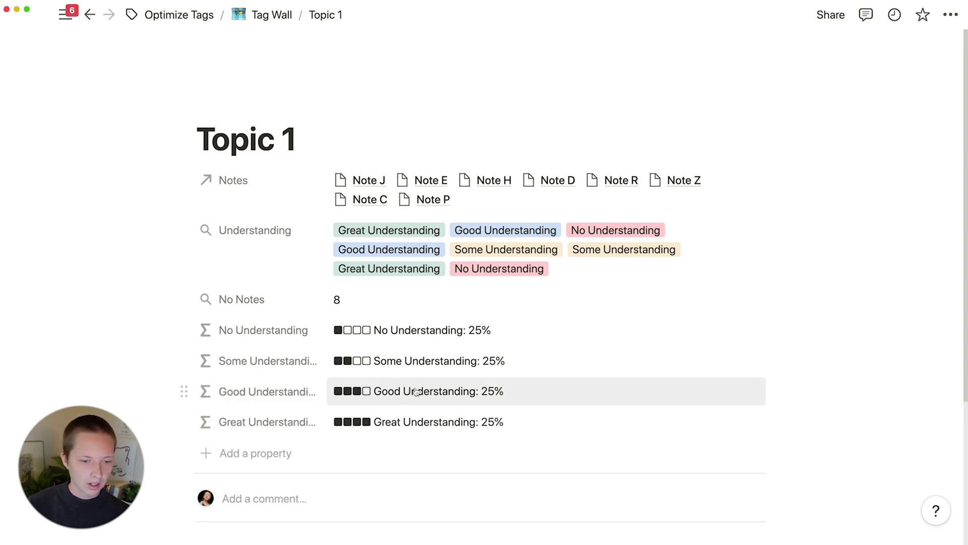
Move the No Notes property below Great Understanding on the Topic 1 page and return to the Tag Wall
{"action": "left_click_drag", "start_coordinate": [245, 307], "coordinate": [265, 428]}
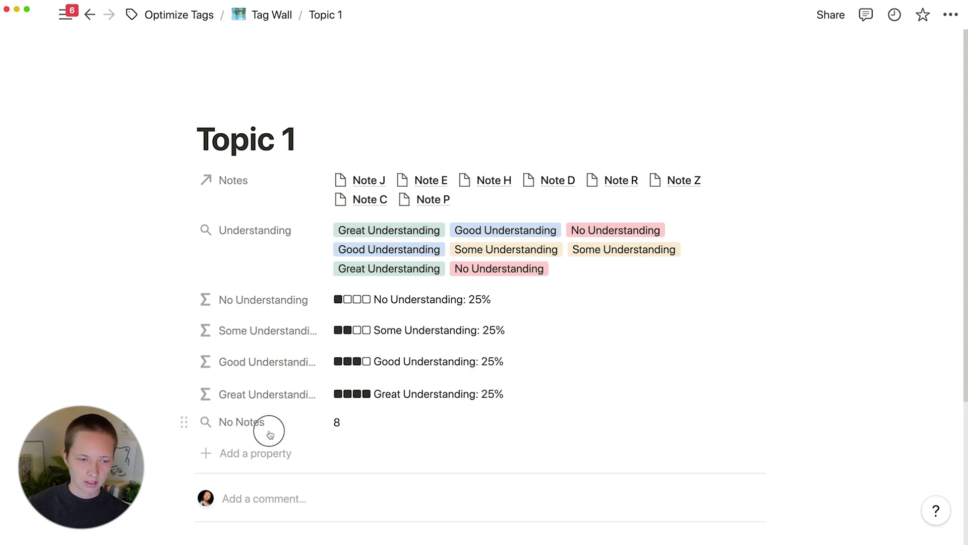
{"action": "left_click", "coordinate": [271, 15]}
Show the No, Some, Good and Great Understanding properties on the Tag Wall gallery cards
{"action": "left_click", "coordinate": [623, 120]}
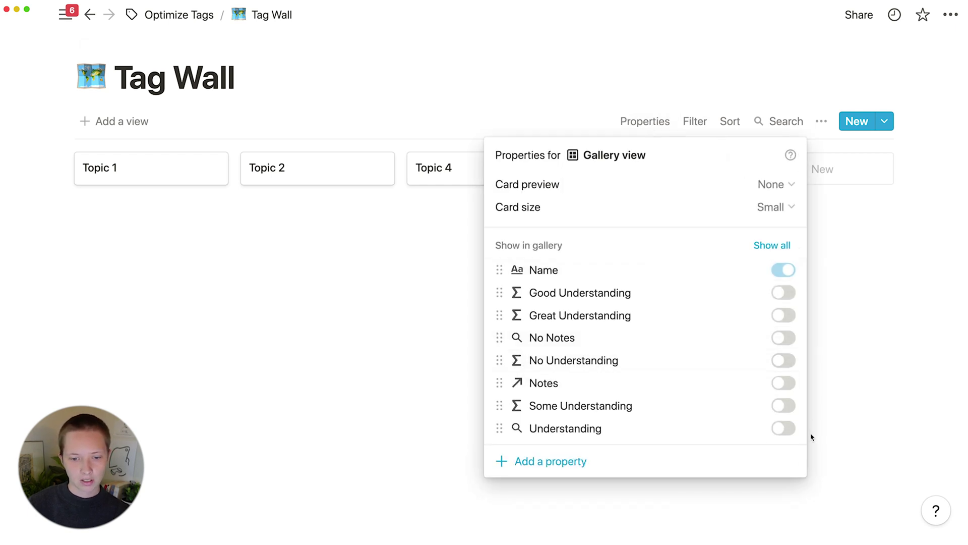
{"action": "left_click", "coordinate": [785, 360]}
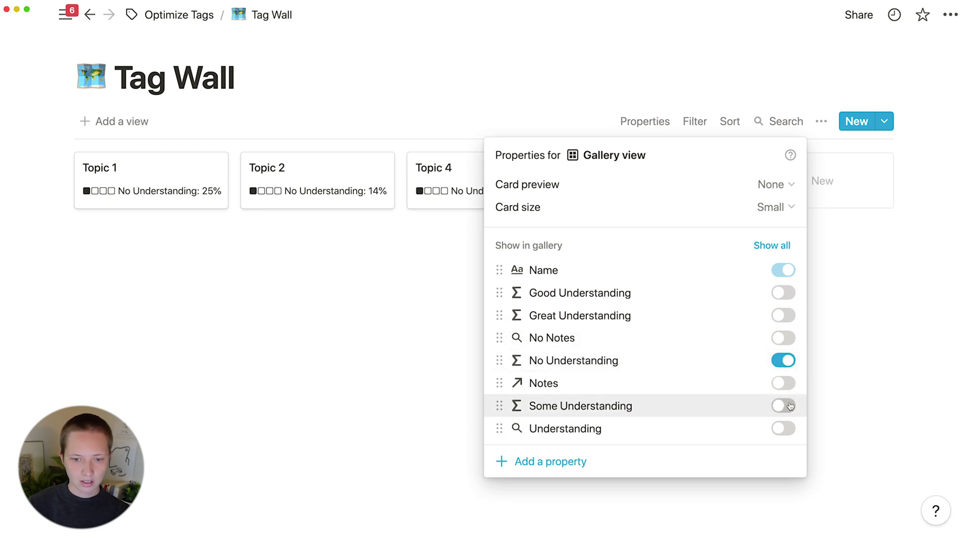
{"action": "left_click", "coordinate": [790, 405]}
{"action": "left_click", "coordinate": [784, 292]}
{"action": "left_click", "coordinate": [783, 315]}
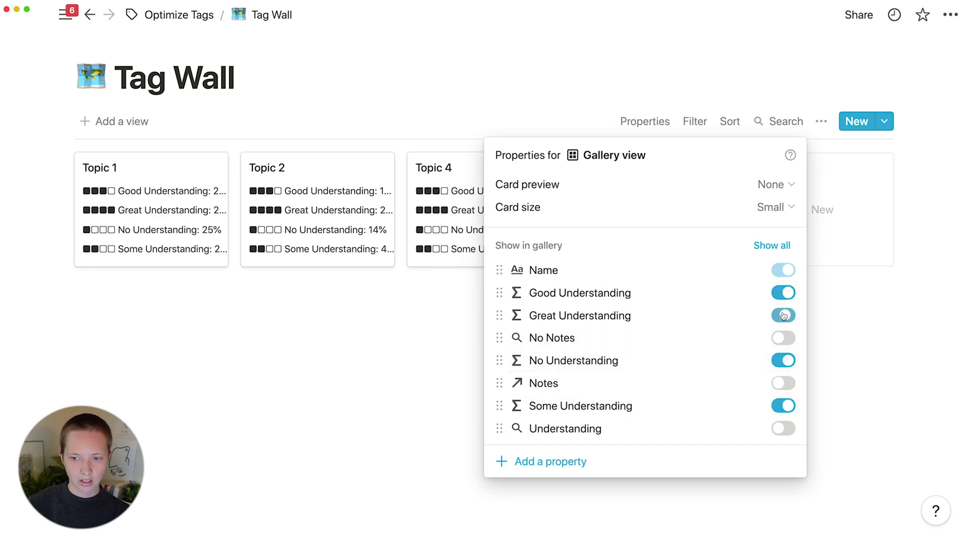
Reorder the Tag Wall gallery properties so the cards list No, Some, Good and Great Understanding in that order
{"action": "left_click_drag", "start_coordinate": [614, 365], "coordinate": [614, 303]}
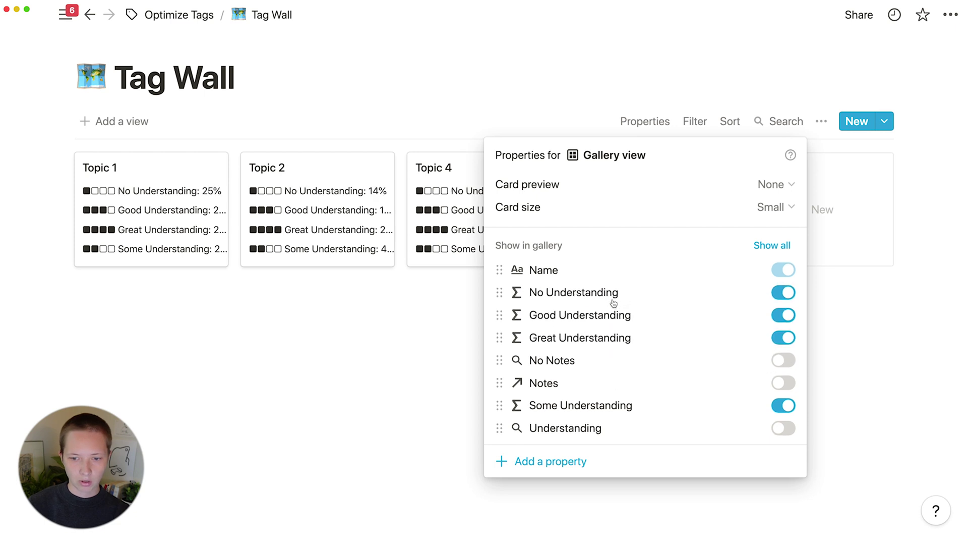
{"action": "left_click_drag", "start_coordinate": [580, 405], "coordinate": [579, 315]}
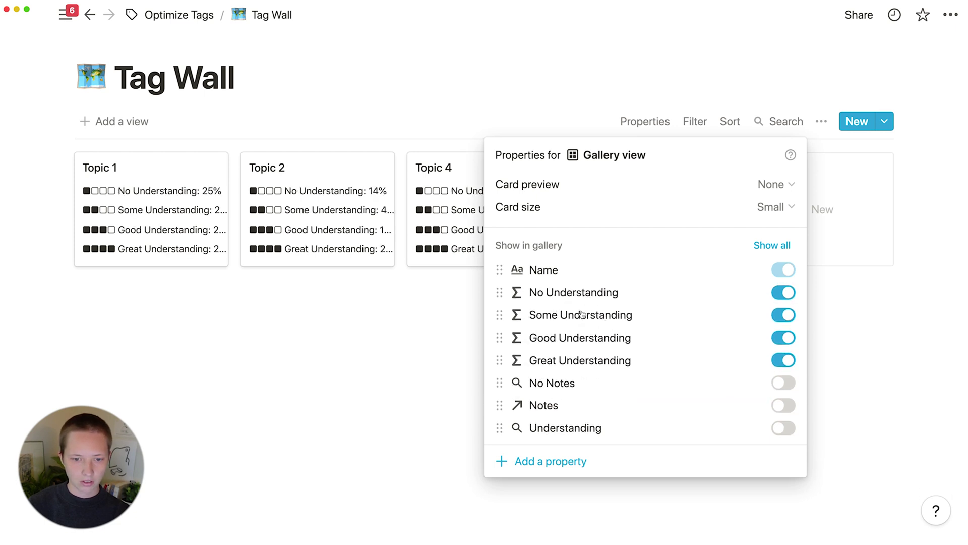
{"action": "left_click", "coordinate": [250, 373]}
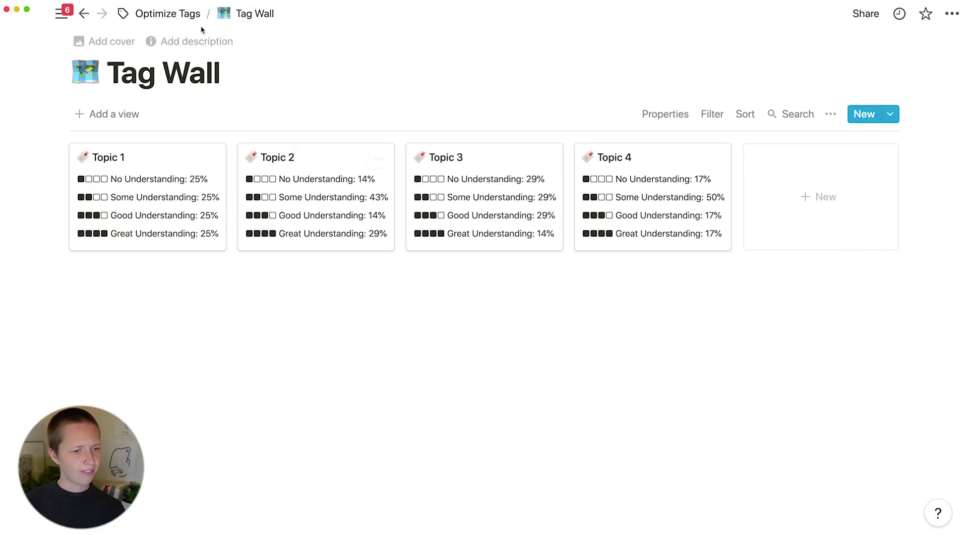
Open the notebook database from the Optimize Tags page and change its table view to a Gallery layout
{"action": "left_click", "coordinate": [148, 18]}
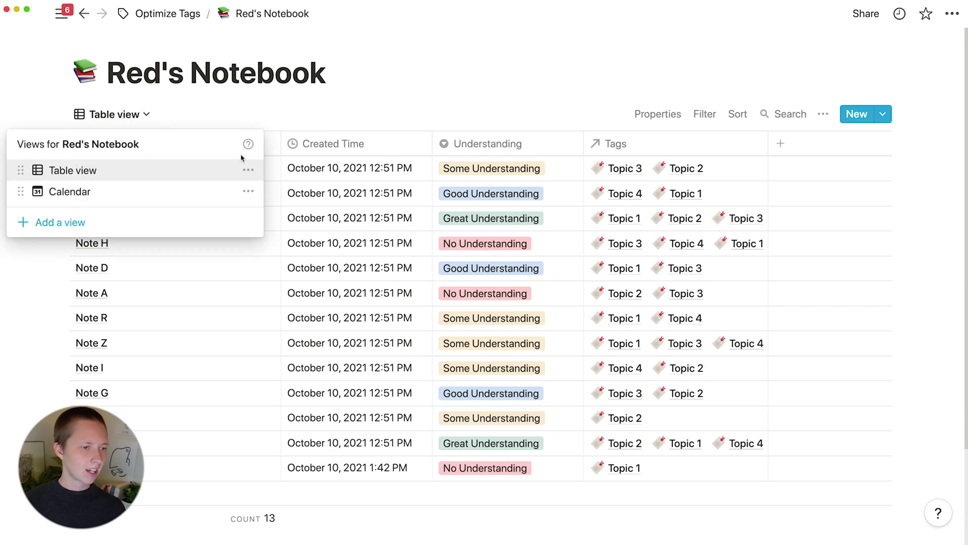
{"action": "left_click", "coordinate": [250, 169]}
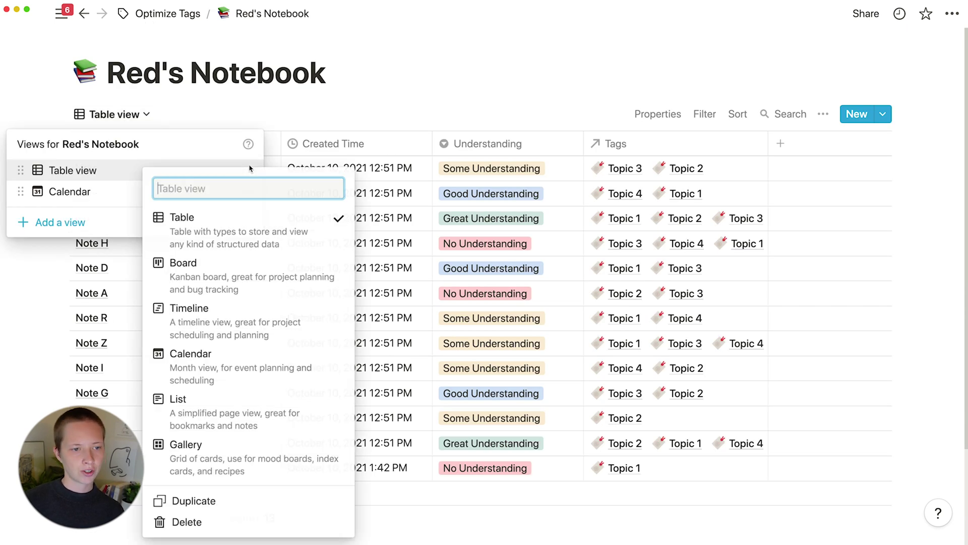
{"action": "left_click", "coordinate": [217, 452]}
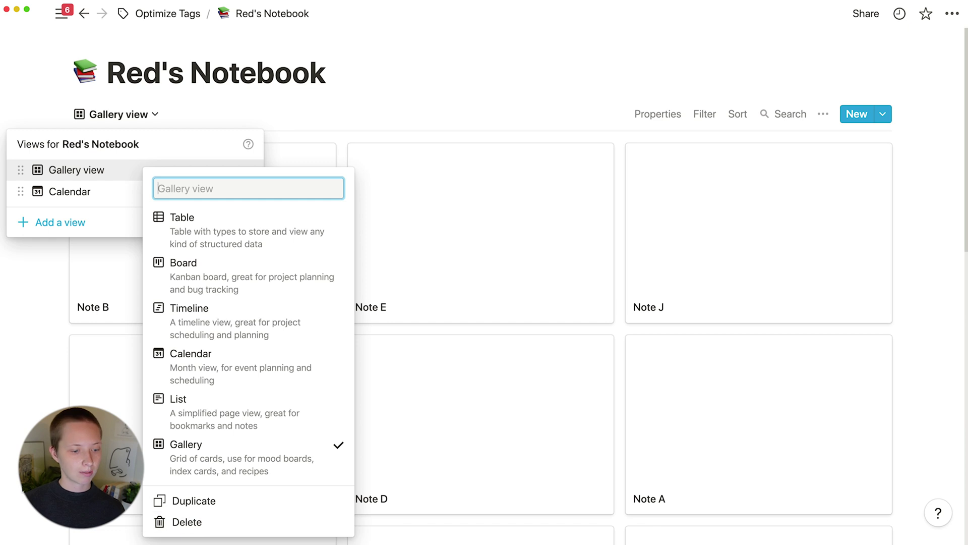
{"action": "key", "text": "Escape"}
Set the notebook gallery's card preview to None and show Understanding and Created Time on the cards
{"action": "left_click", "coordinate": [657, 114]}
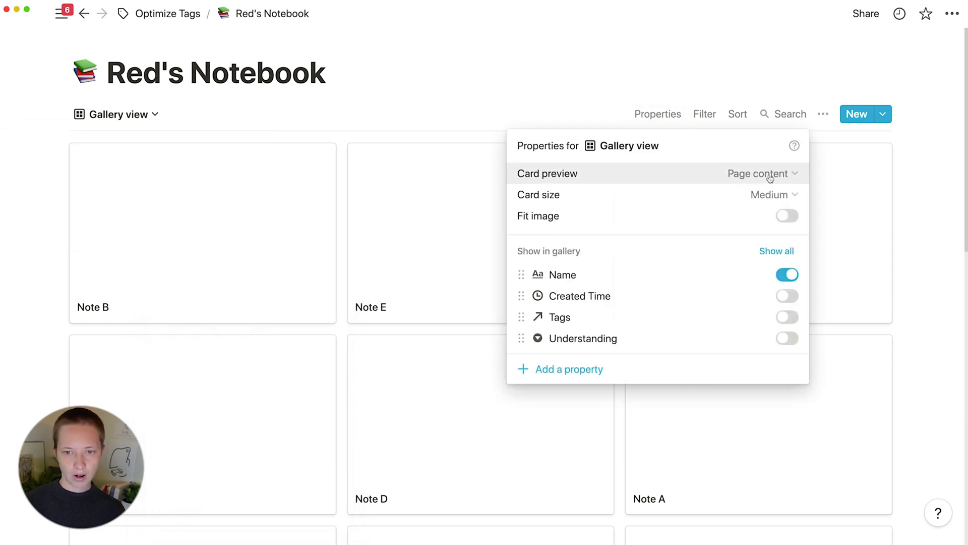
{"action": "left_click", "coordinate": [767, 174]}
{"action": "left_click", "coordinate": [768, 179]}
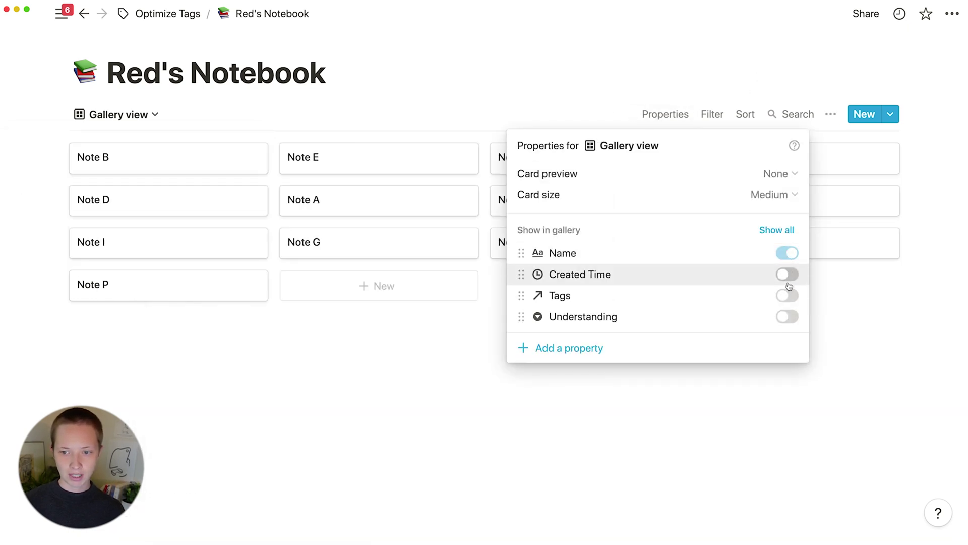
{"action": "left_click", "coordinate": [785, 319]}
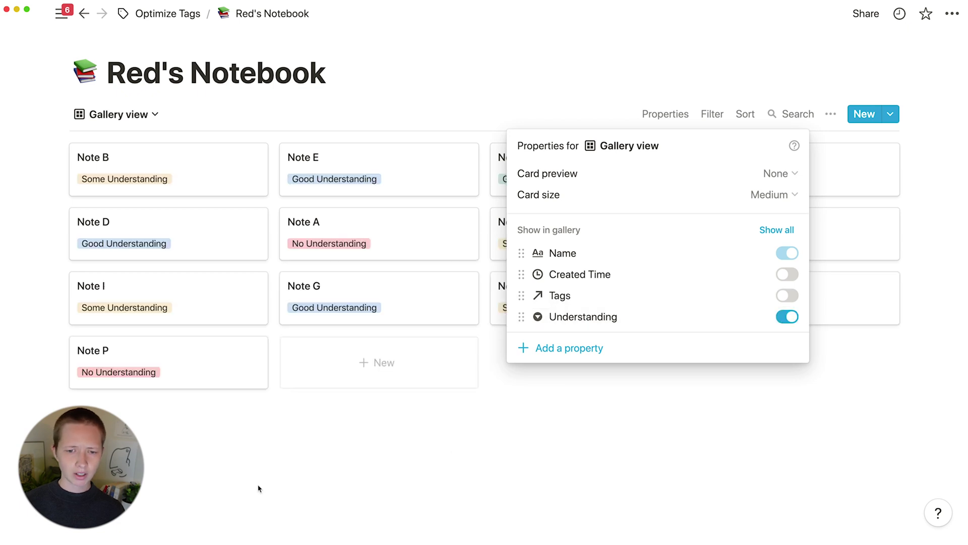
{"action": "key", "text": "super+minus"}
{"action": "left_click", "coordinate": [800, 257]}
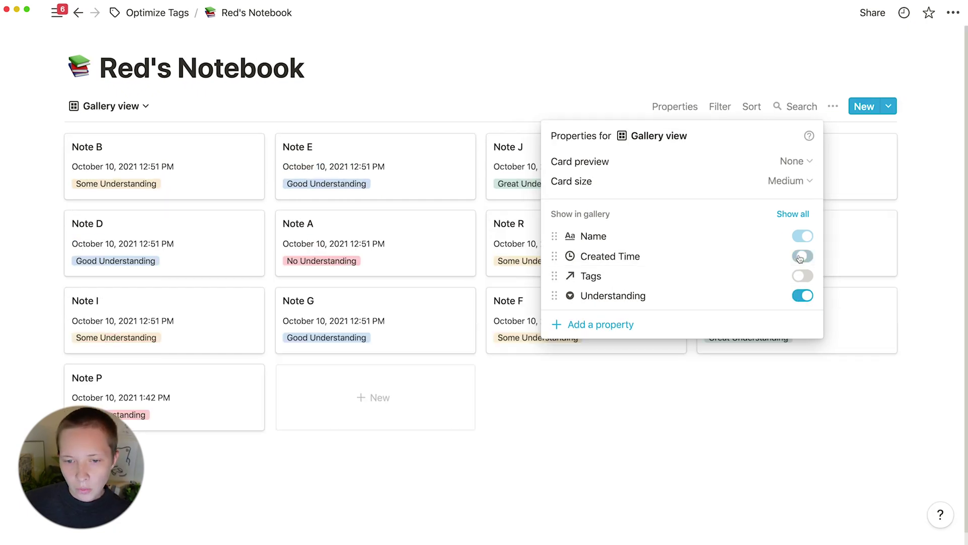
{"action": "left_click", "coordinate": [267, 97]}
Rename the notebook database's gallery view to "Notebook"
{"action": "left_click", "coordinate": [136, 106]}
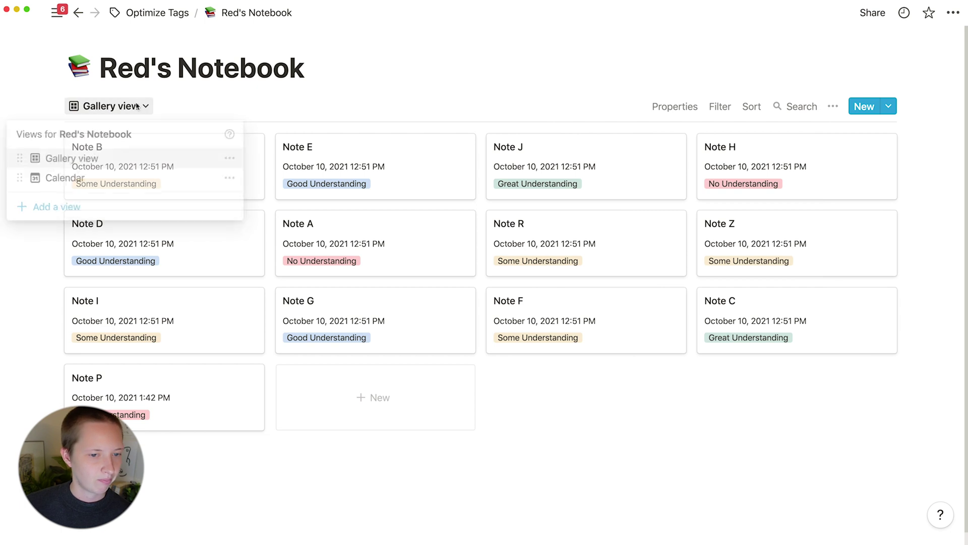
{"action": "left_click", "coordinate": [231, 158]}
{"action": "type", "text": "Notee"}
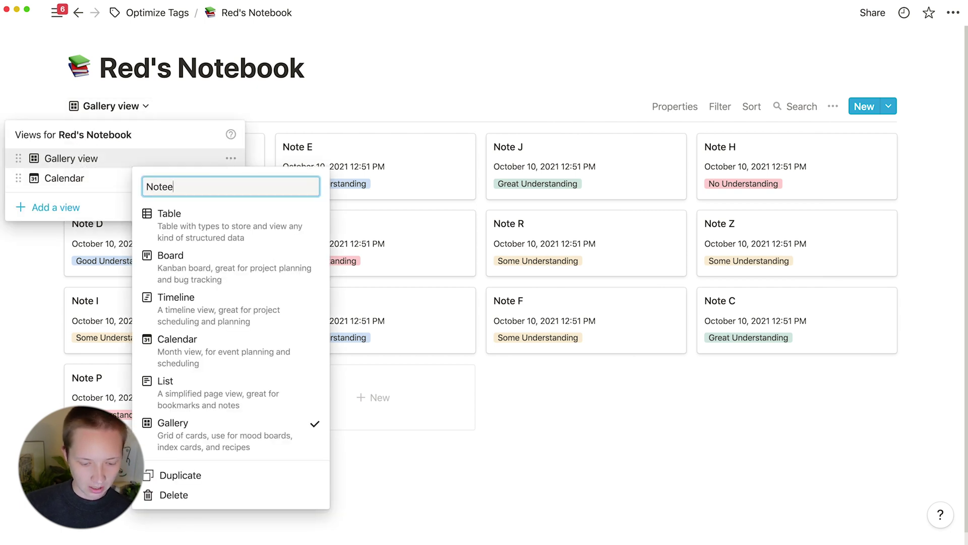
{"action": "type", "text": "book"}
Add a view named "Understanding" to the notebook database and set its layout to Board
{"action": "left_click", "coordinate": [67, 207]}
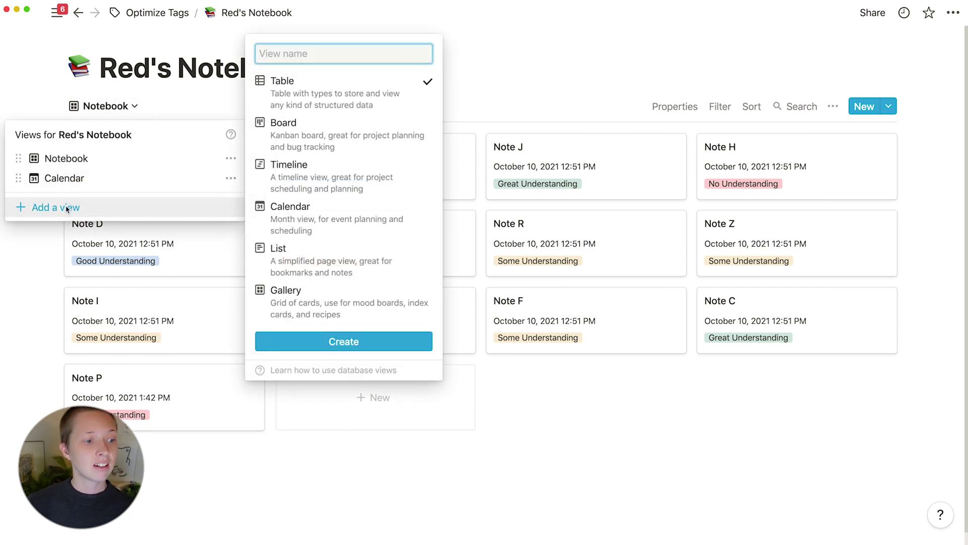
{"action": "type", "text": "Und"}
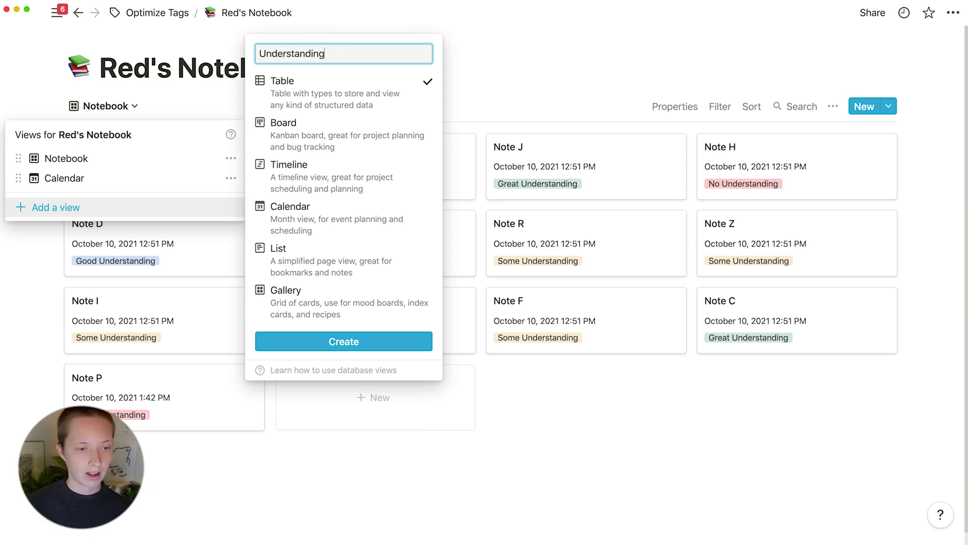
{"action": "type", "text": "erstanding"}
{"action": "left_click", "coordinate": [344, 341]}
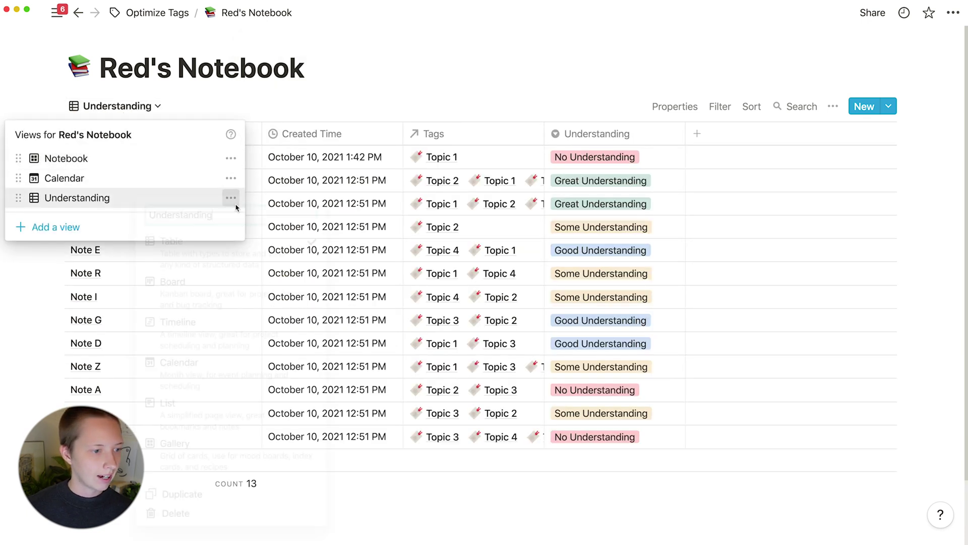
{"action": "left_click", "coordinate": [231, 198]}
{"action": "left_click", "coordinate": [212, 296]}
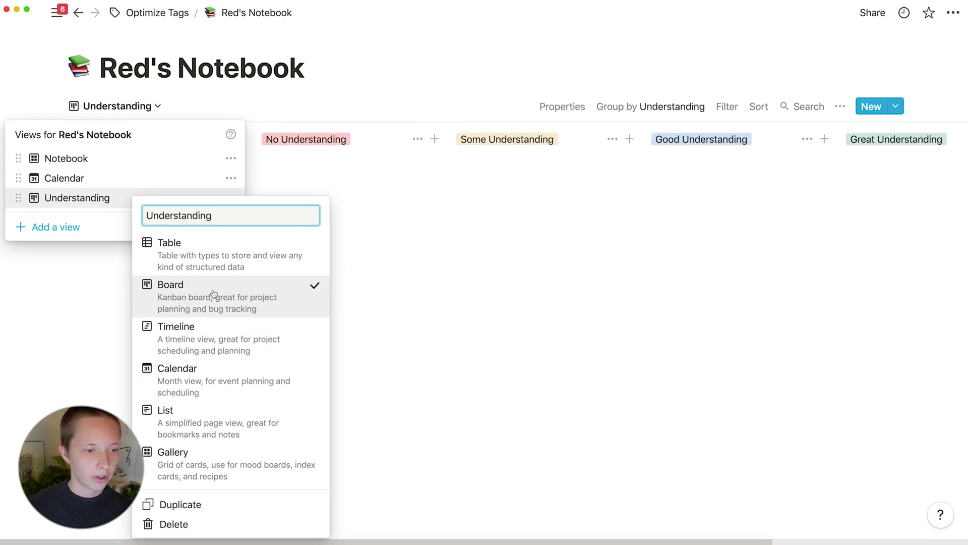
{"action": "left_click", "coordinate": [438, 60]}
{"action": "left_click", "coordinate": [437, 59]}
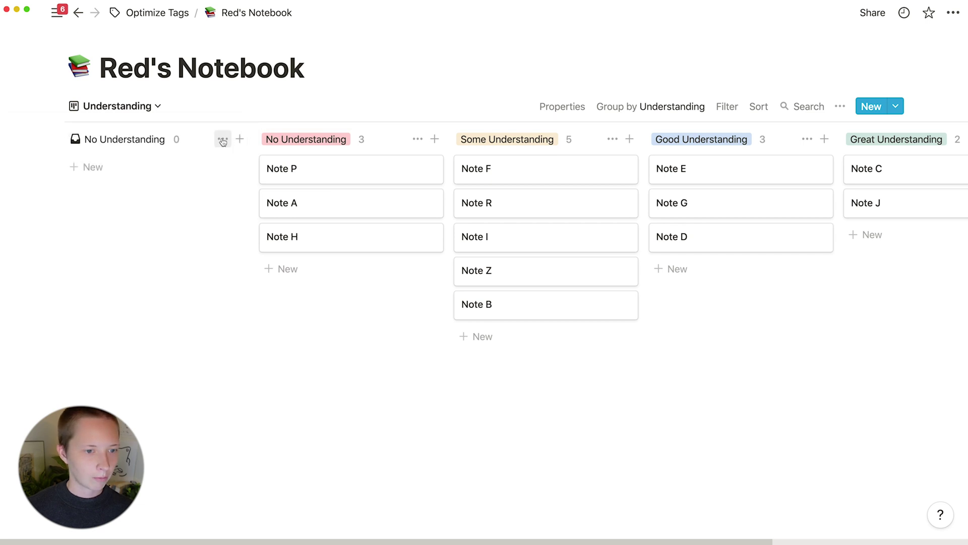
Hide the board's empty No Understanding column and sort the view by Created Time, descending
{"action": "left_click", "coordinate": [222, 138]}
{"action": "left_click", "coordinate": [207, 161]}
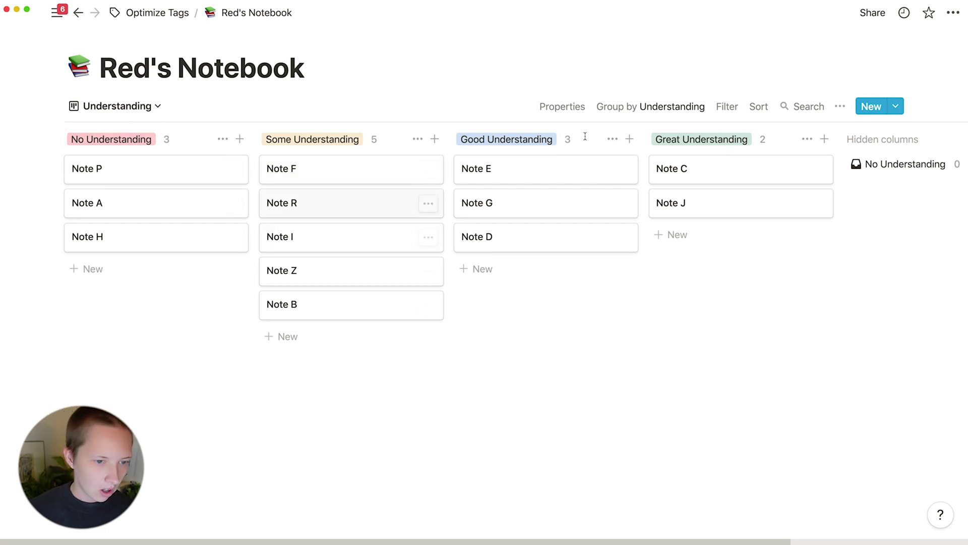
{"action": "left_click", "coordinate": [758, 106]}
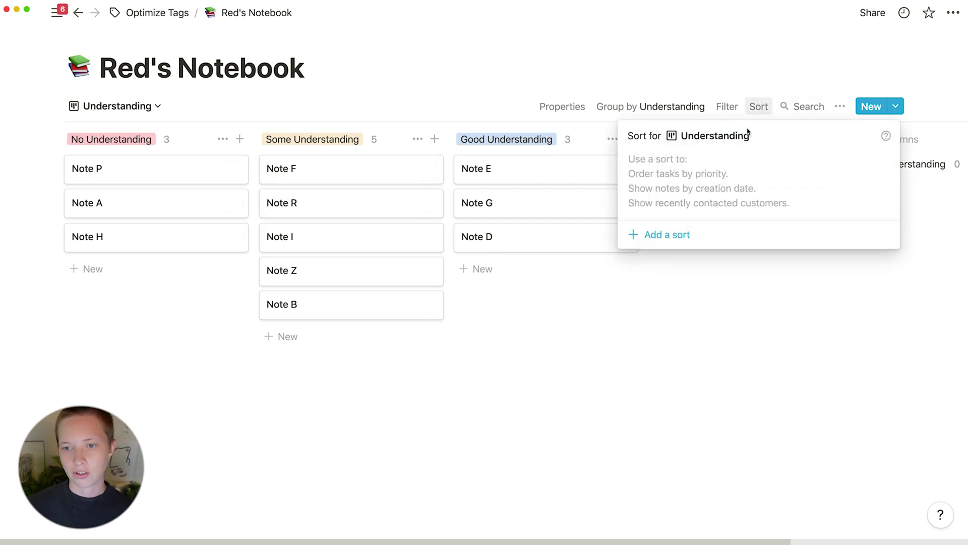
{"action": "left_click", "coordinate": [647, 242]}
{"action": "left_click", "coordinate": [674, 165]}
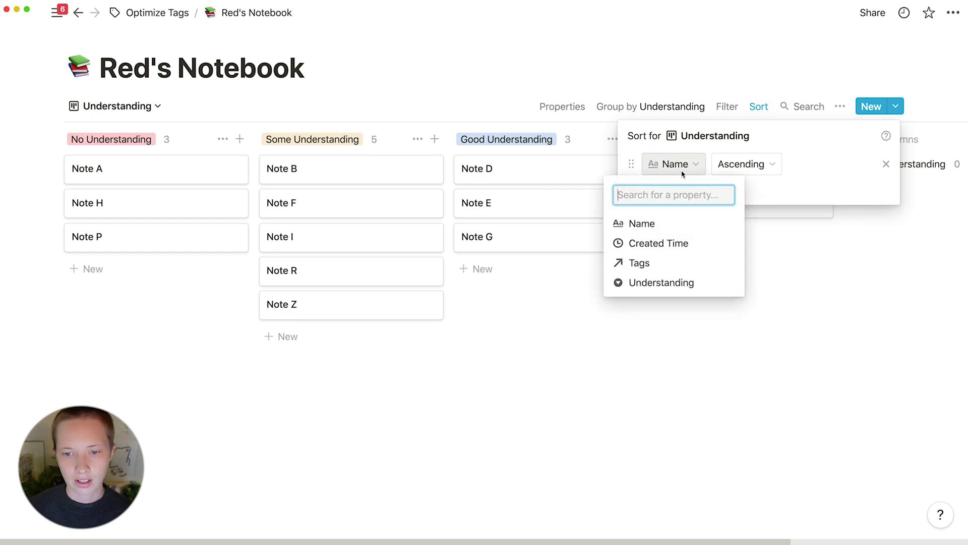
{"action": "left_click", "coordinate": [670, 241]}
{"action": "left_click", "coordinate": [798, 163]}
{"action": "left_click", "coordinate": [761, 212]}
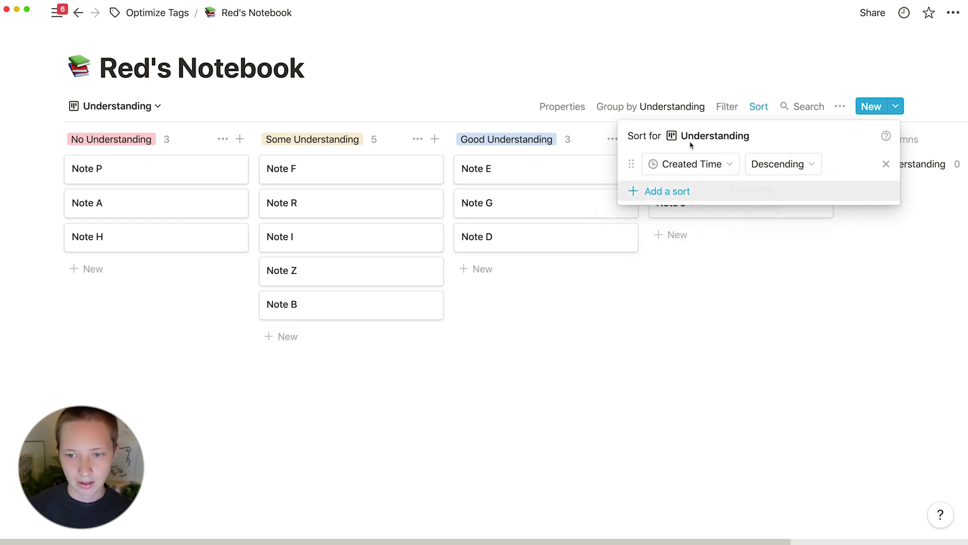
Show Created Time on the Understanding board's cards, leaving Tags hidden
{"action": "left_click", "coordinate": [561, 109]}
{"action": "left_click", "coordinate": [560, 108]}
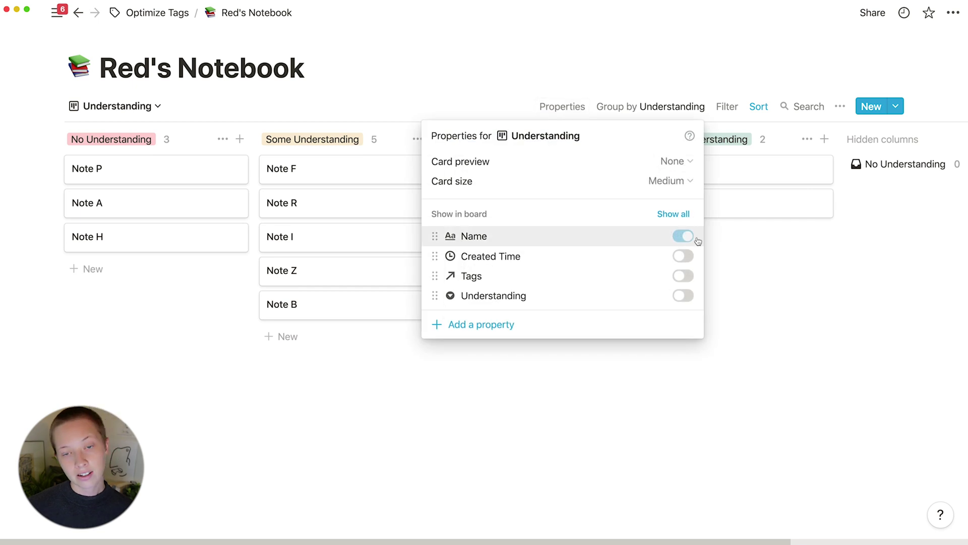
{"action": "left_click", "coordinate": [684, 256]}
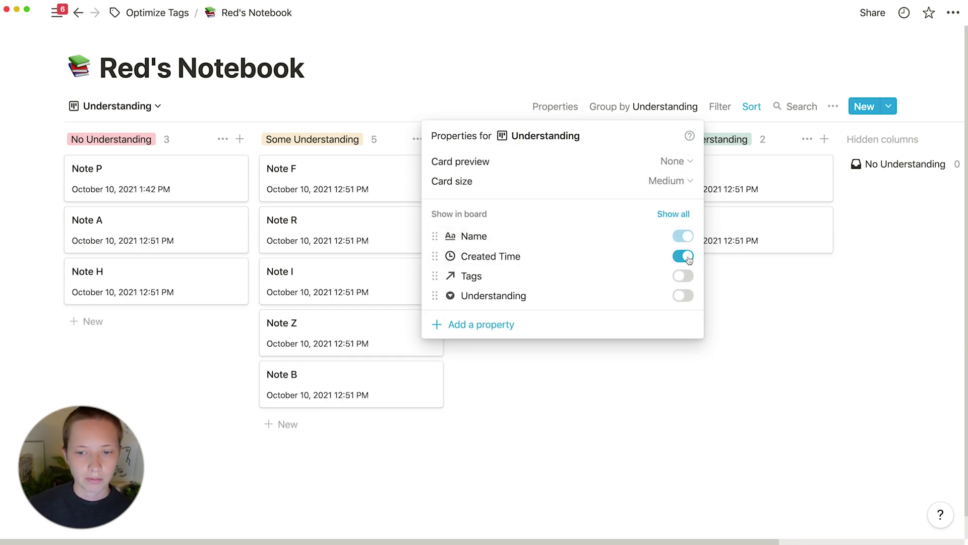
{"action": "left_click", "coordinate": [687, 275]}
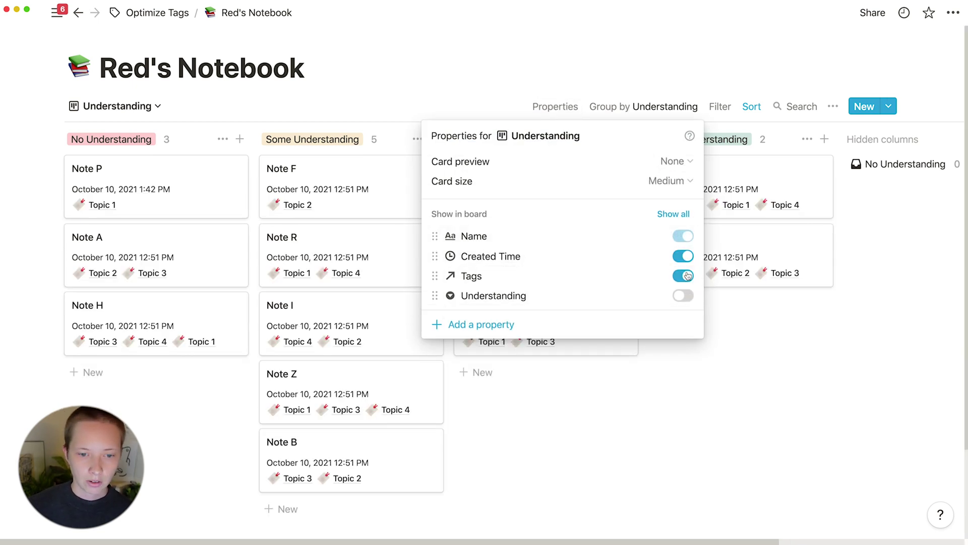
{"action": "left_click", "coordinate": [687, 276]}
{"action": "key", "text": "Escape"}
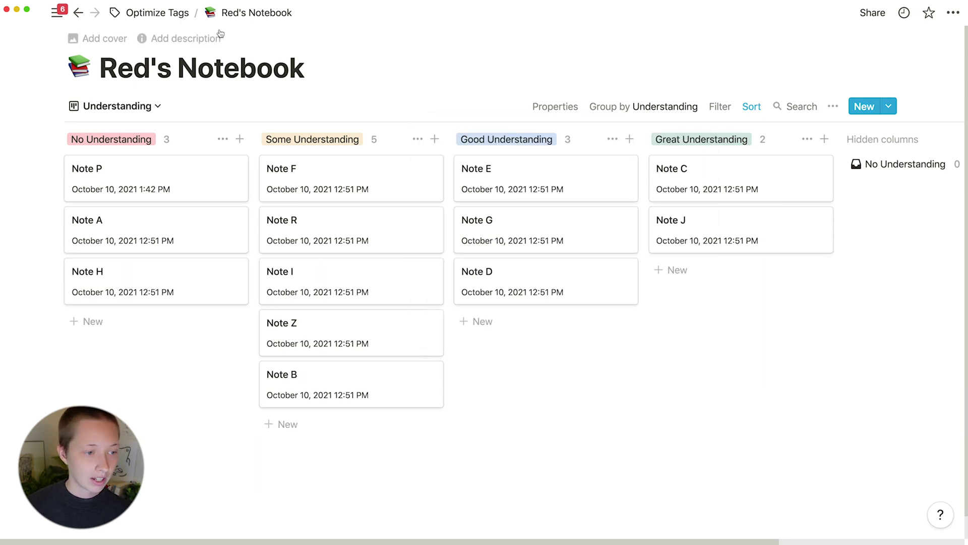
Return to the Tag Wall and set its gallery card size to Medium
{"action": "left_click", "coordinate": [146, 15]}
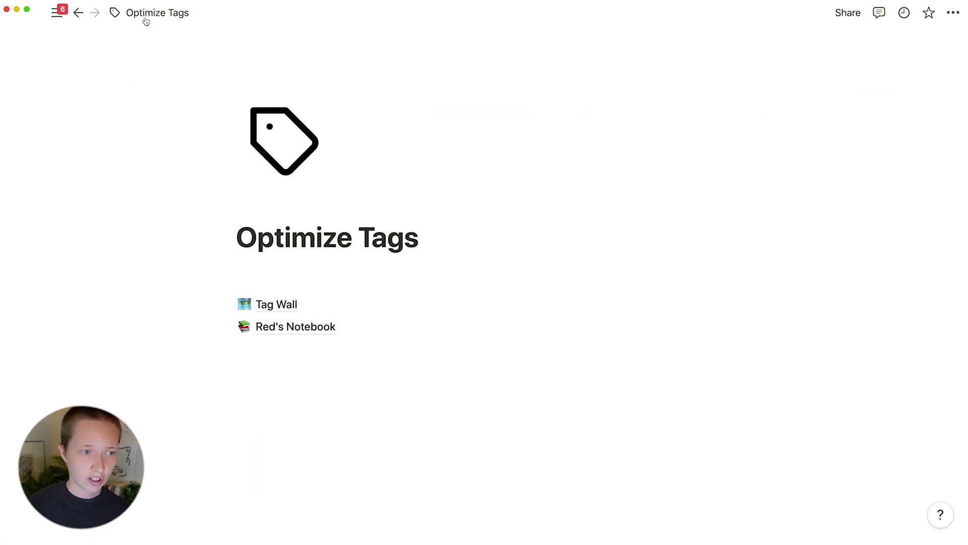
{"action": "left_click", "coordinate": [267, 297]}
{"action": "key", "text": "super+minus"}
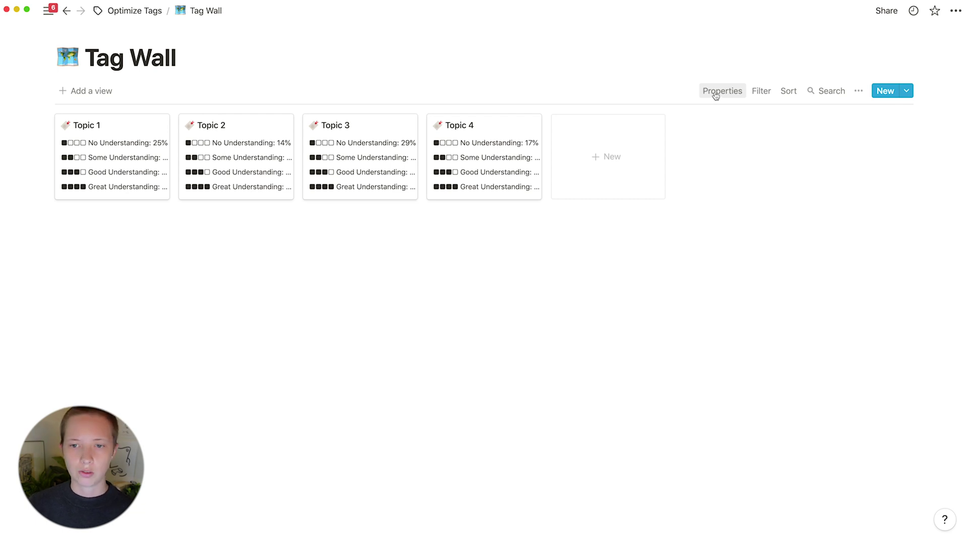
{"action": "left_click", "coordinate": [716, 95]}
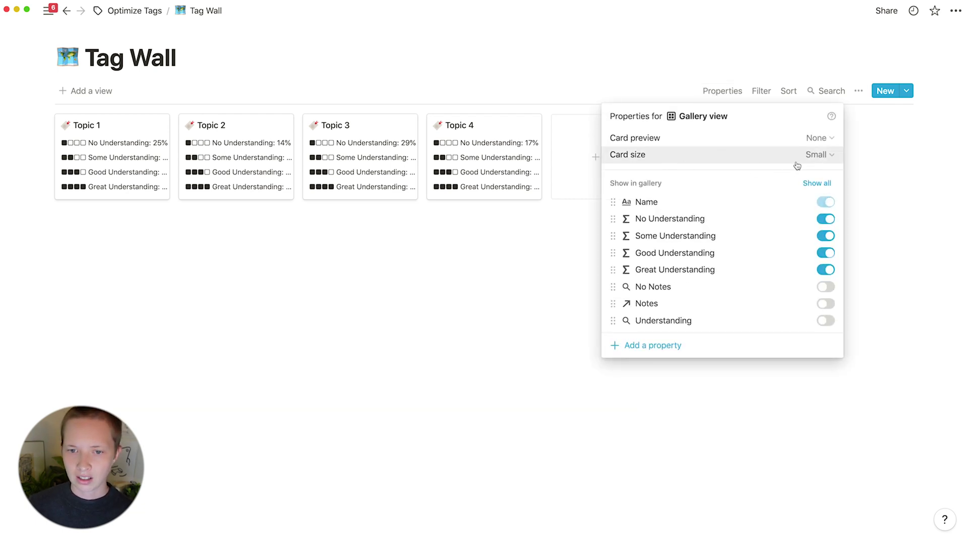
{"action": "left_click", "coordinate": [820, 157]}
{"action": "left_click", "coordinate": [750, 194]}
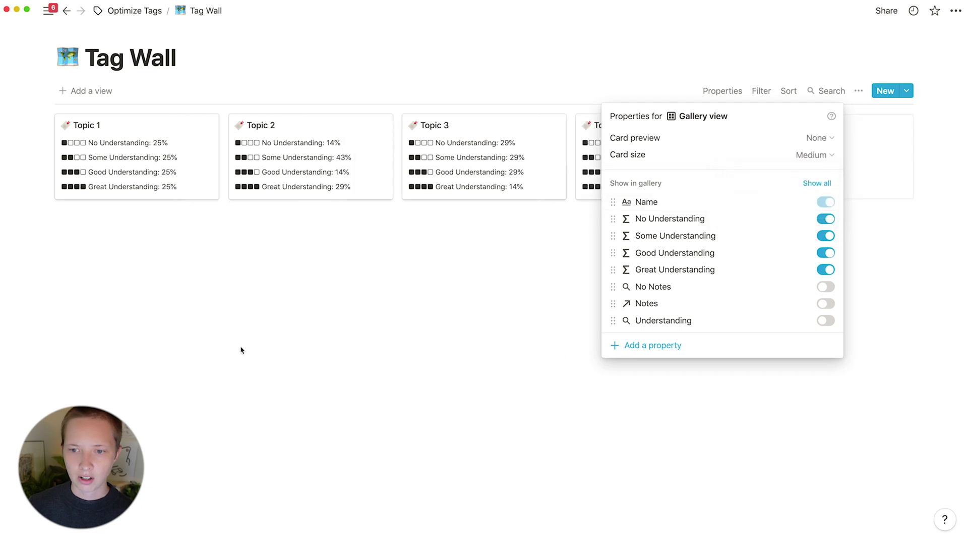
{"action": "left_click", "coordinate": [241, 349]}
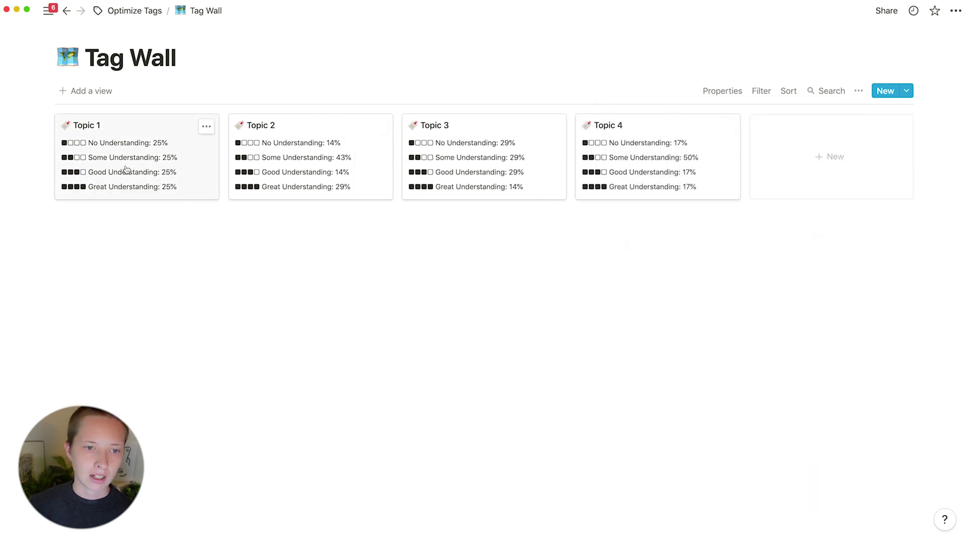
{"action": "key", "text": "super+minus"}
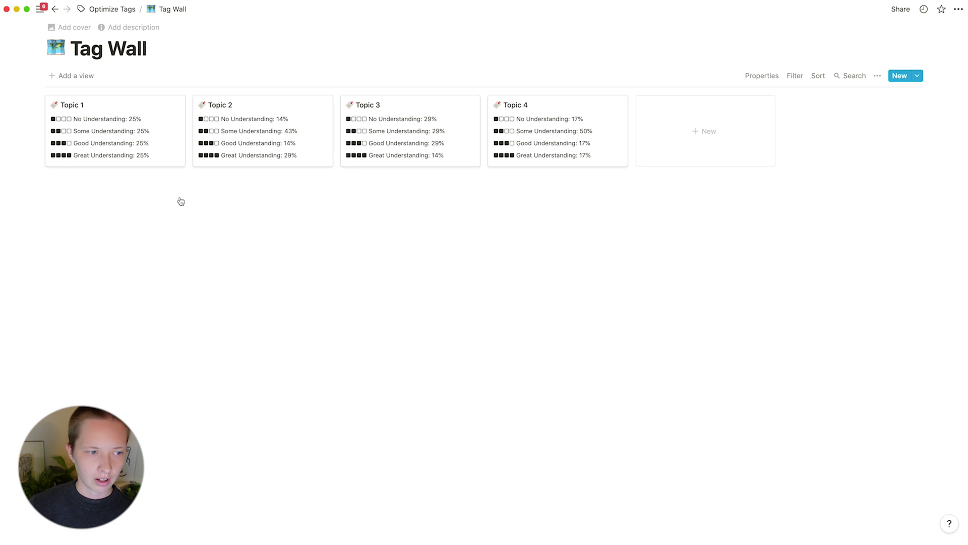